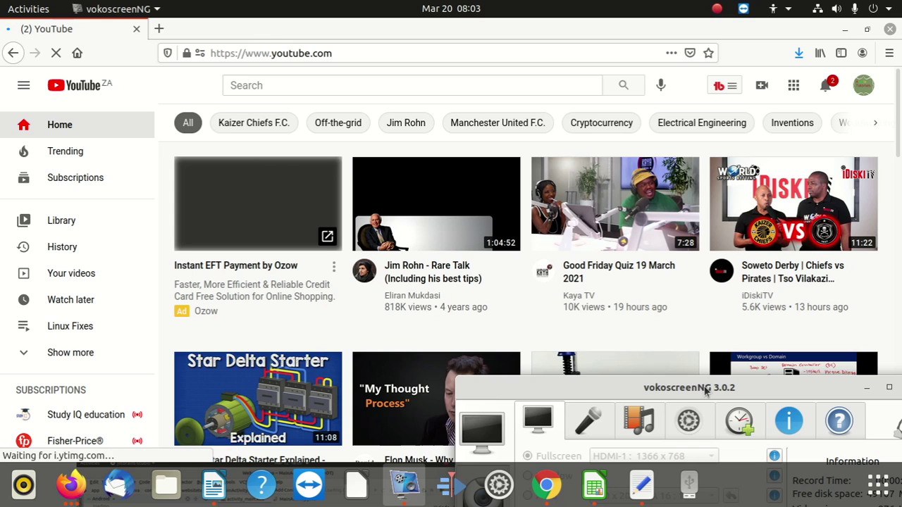
Step: Move the recorder window aside and open the 8.1 GB Volume in Files to list its five Jim Rohn mp3s
drag(688, 393, 637, 405)
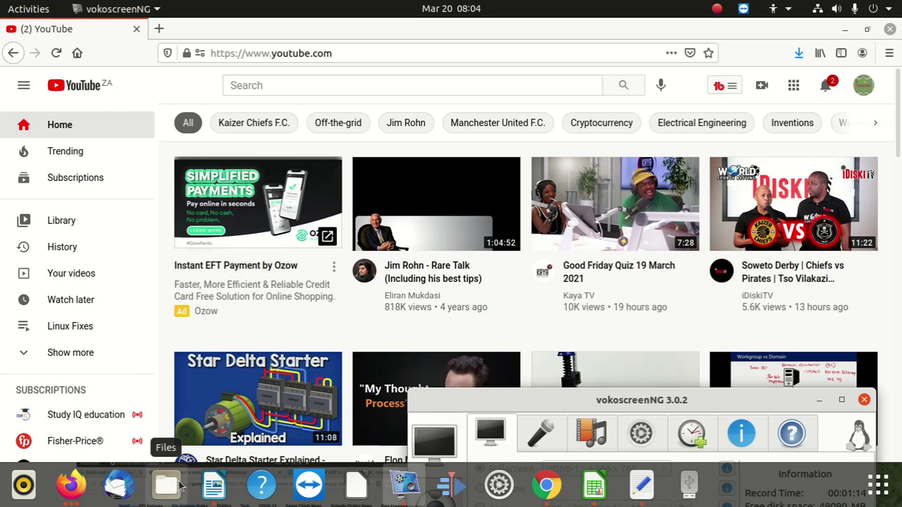
click(166, 485)
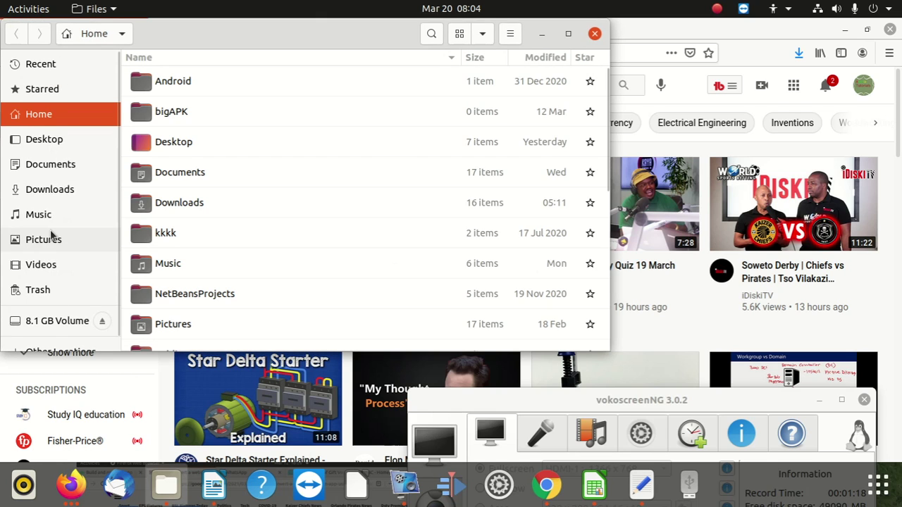
scroll(55, 246, down, 1)
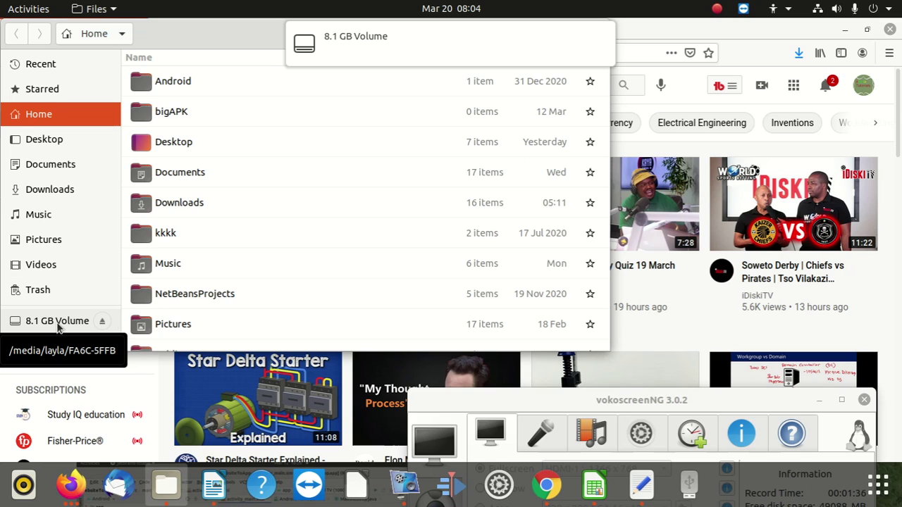
click(59, 323)
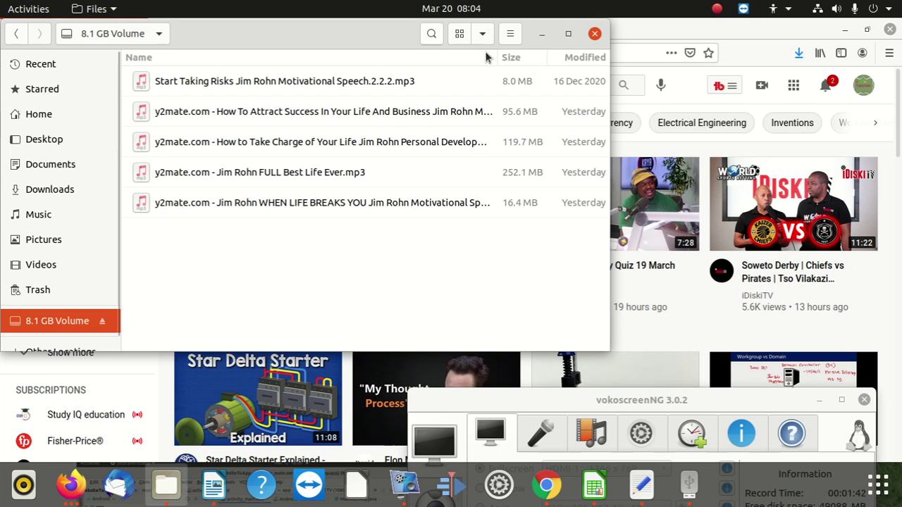
right_click(43, 321)
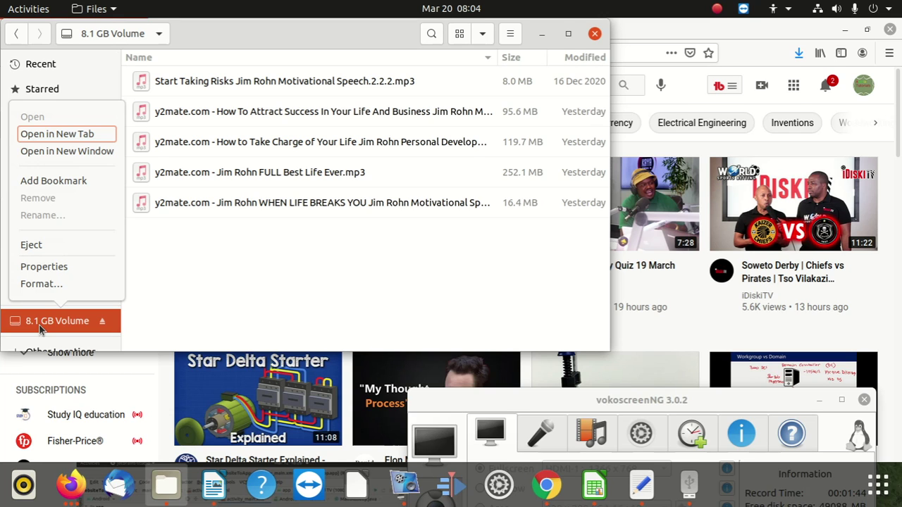
click(55, 266)
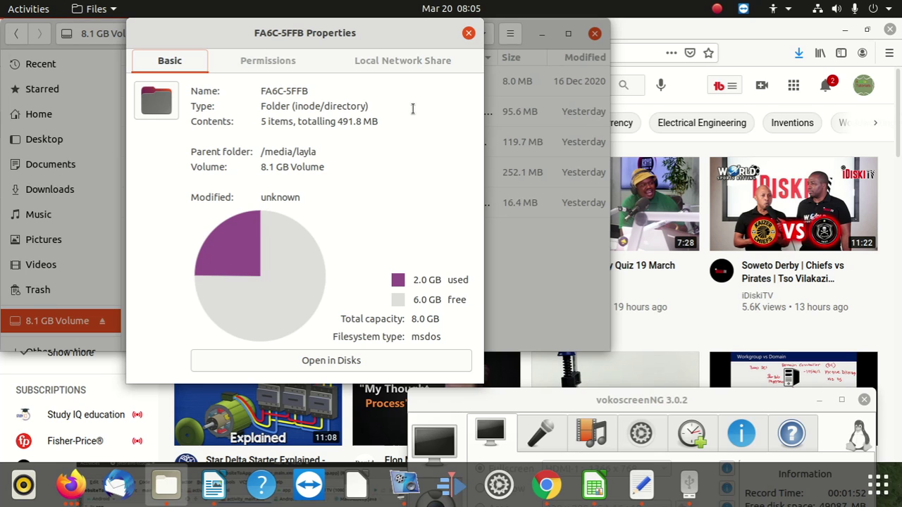
click(468, 33)
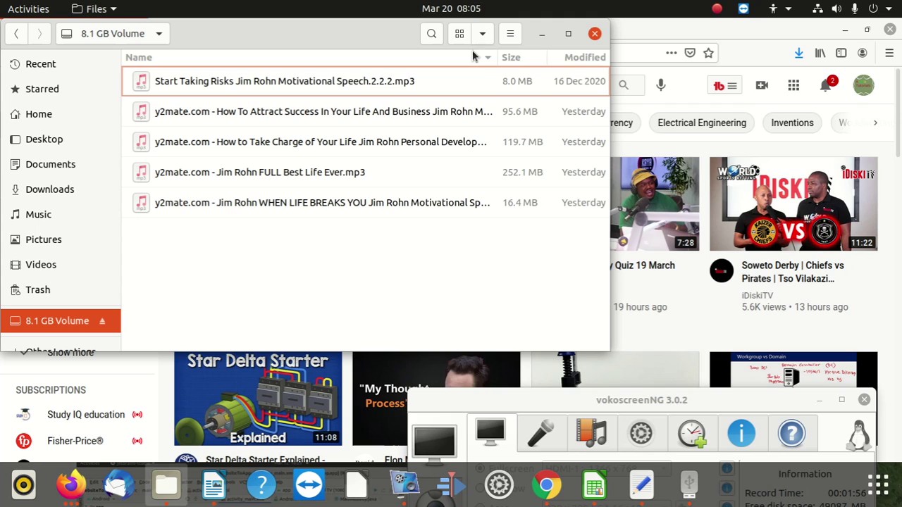
click(511, 33)
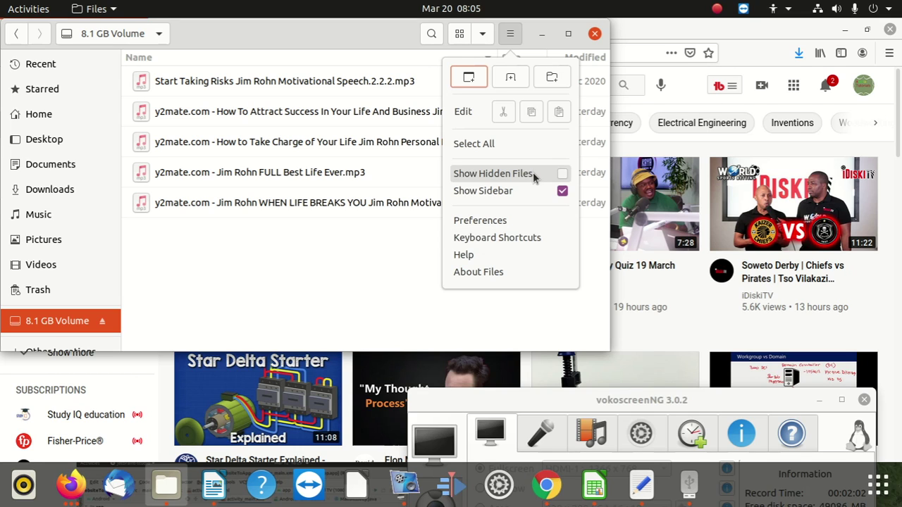
click(211, 308)
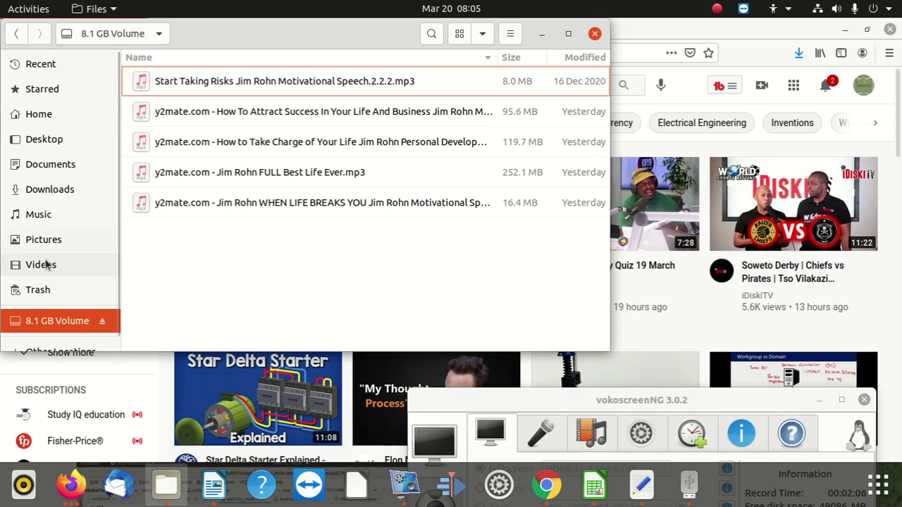
right_click(35, 289)
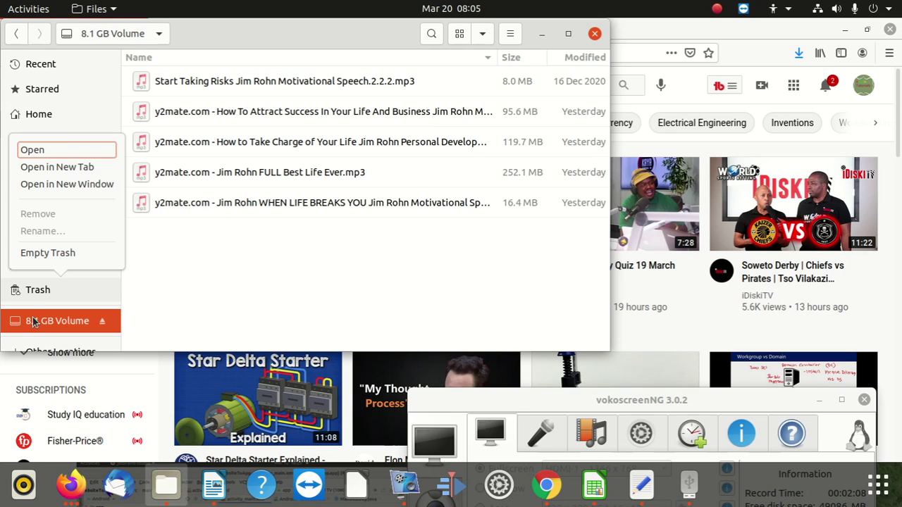
right_click(33, 321)
right_click(33, 319)
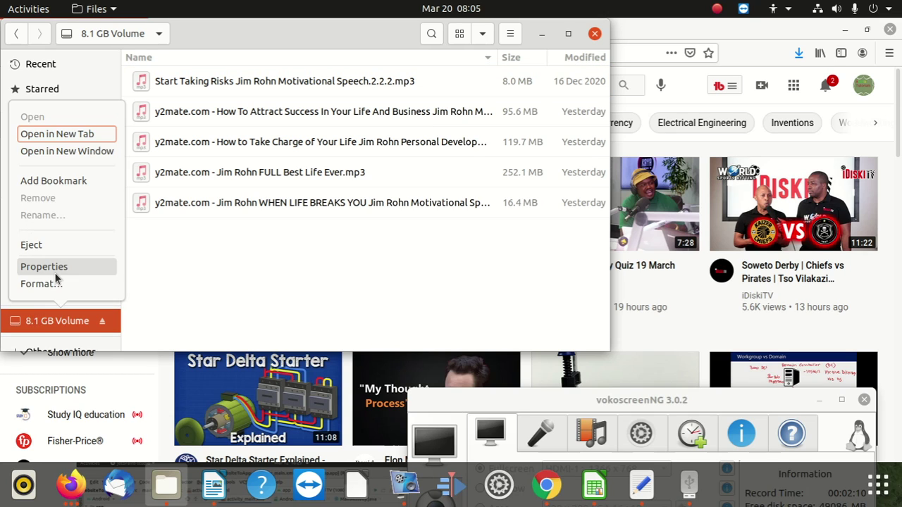
click(60, 274)
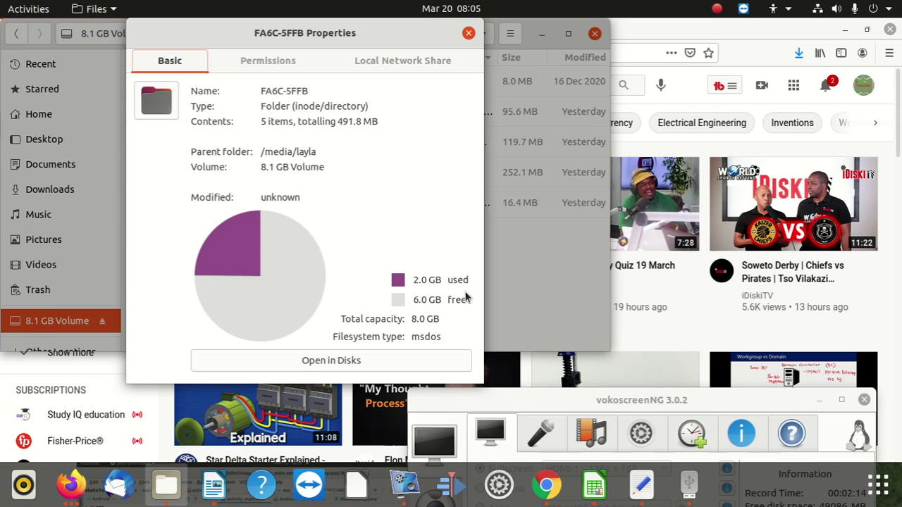
click(467, 34)
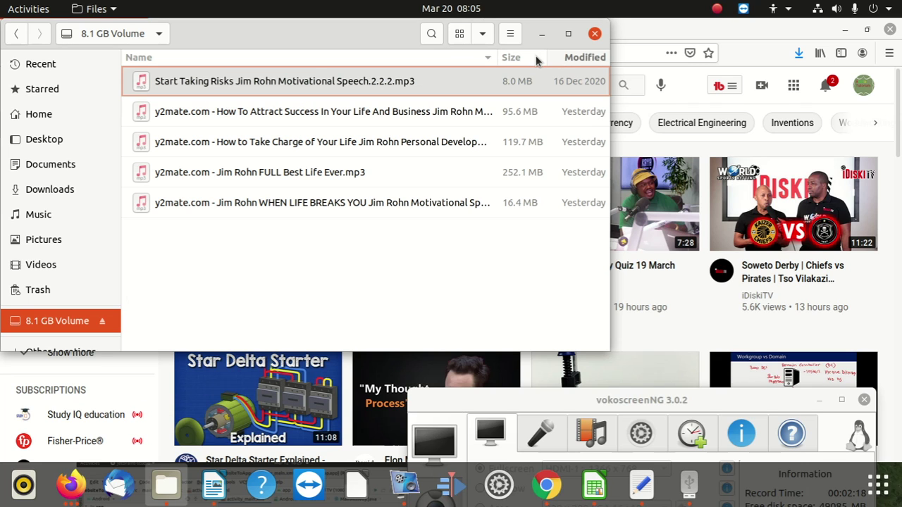
Step: Turn on Show Hidden Files and select the revealed .Trash-1000 folder on the volume
click(511, 35)
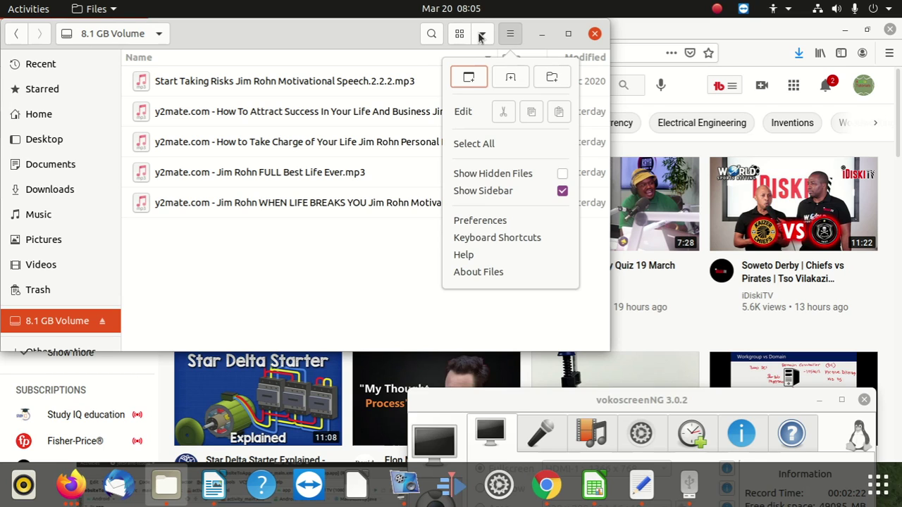
click(481, 35)
click(481, 35)
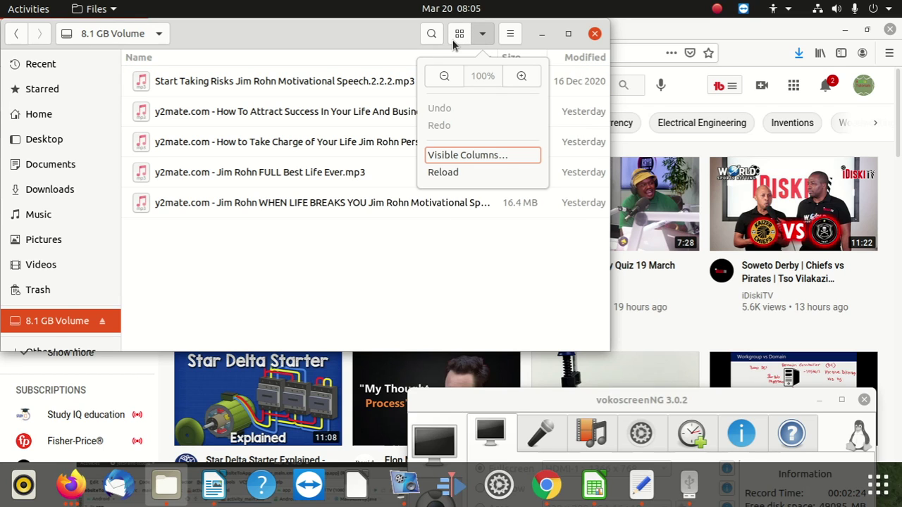
click(459, 35)
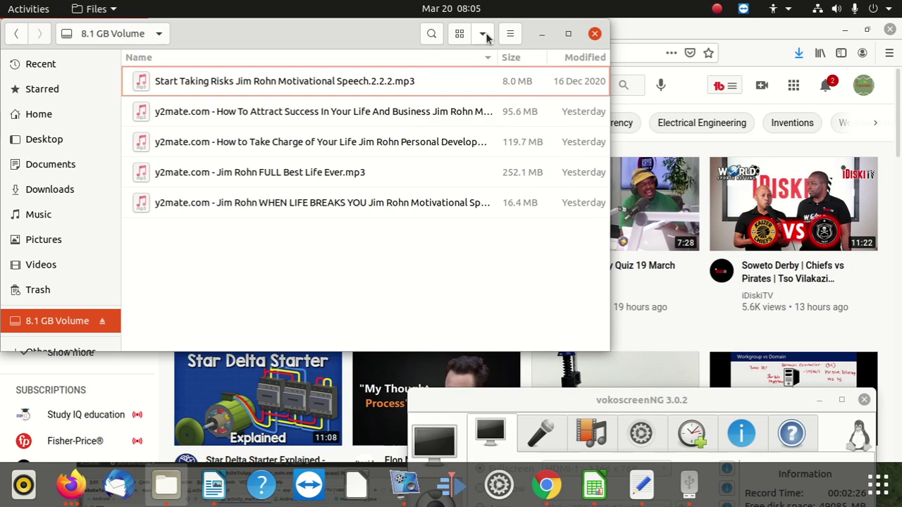
click(485, 37)
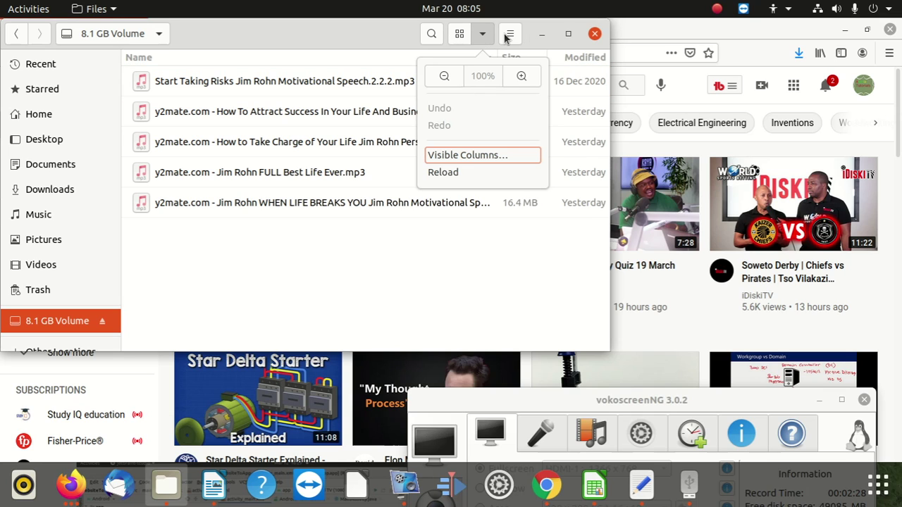
click(508, 35)
click(510, 35)
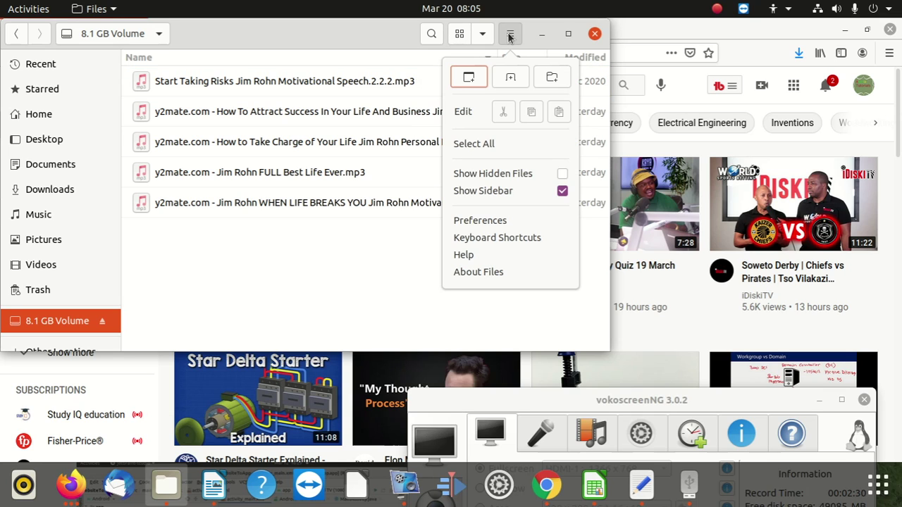
click(562, 175)
click(562, 175)
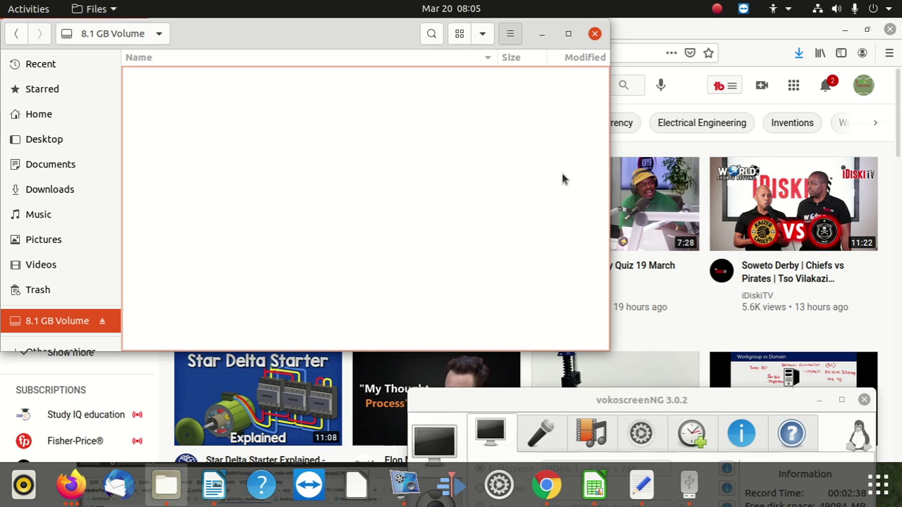
click(151, 76)
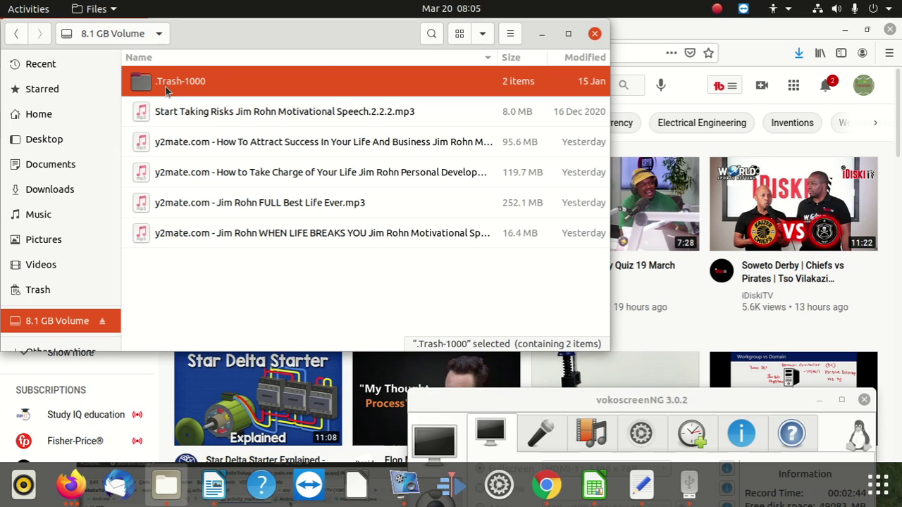
double_click(156, 83)
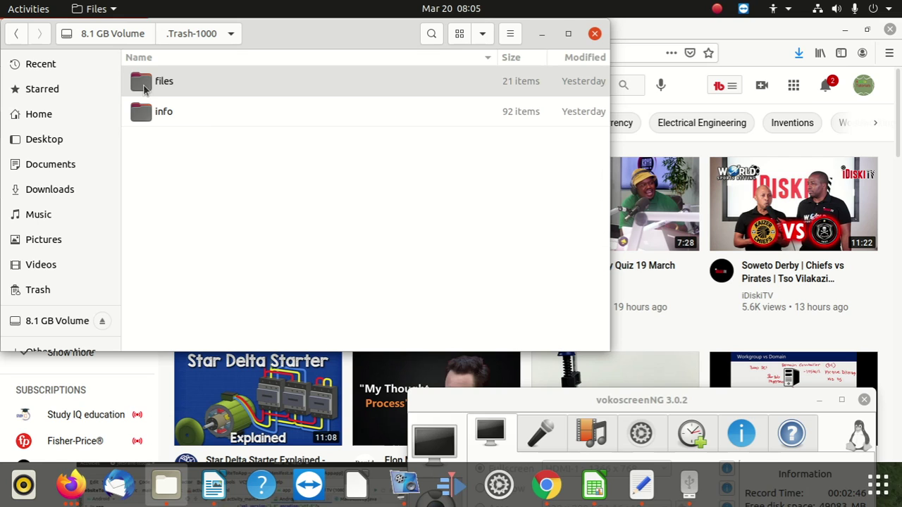
double_click(144, 83)
scroll(235, 206, down, 1)
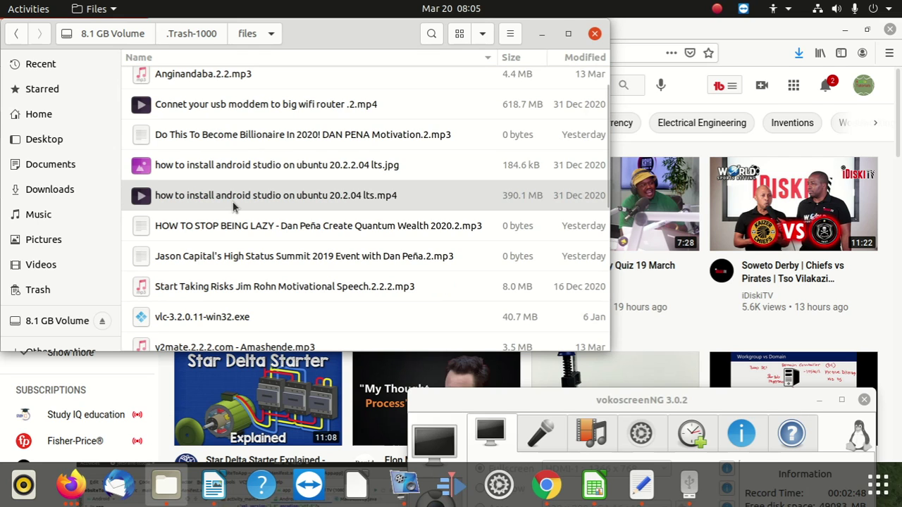
scroll(229, 202, down, 5)
scroll(195, 189, up, 6)
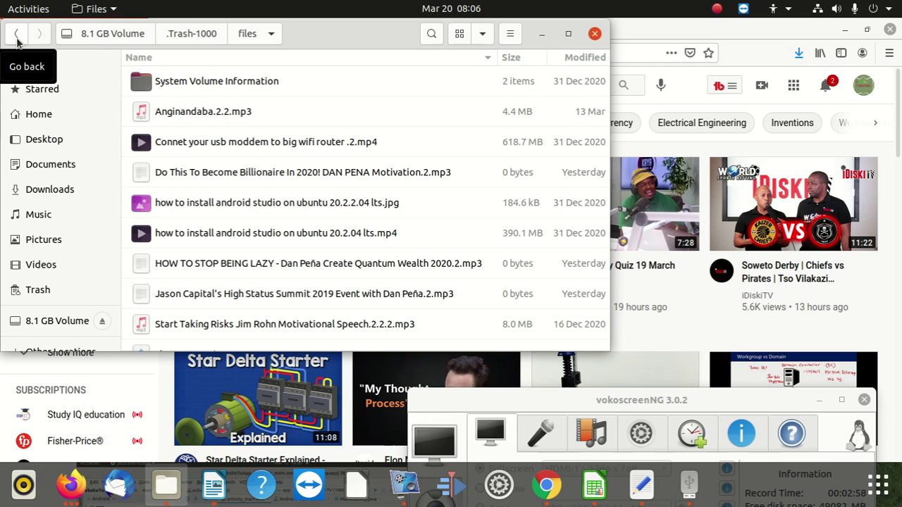
click(17, 41)
click(17, 39)
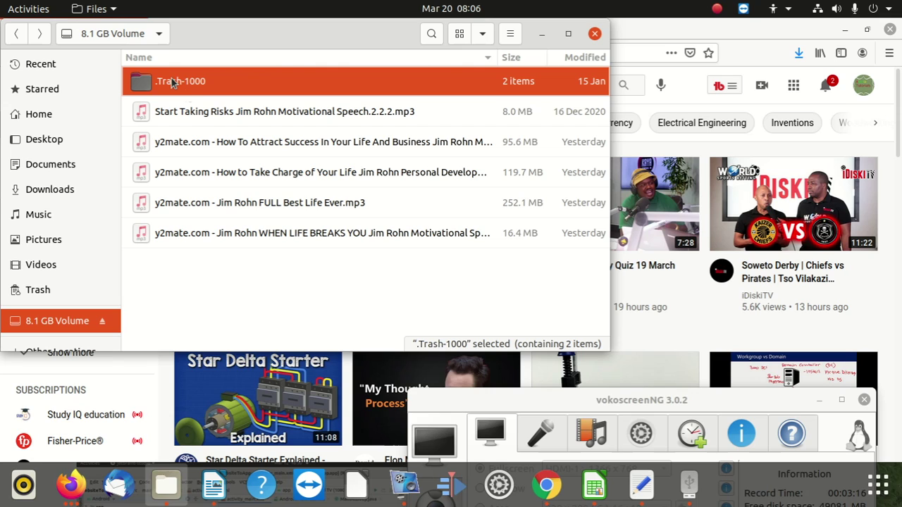
Step: Trash the Start Taking Risks and How To Attract Success mp3s from the volume
scroll(109, 281, down, 1)
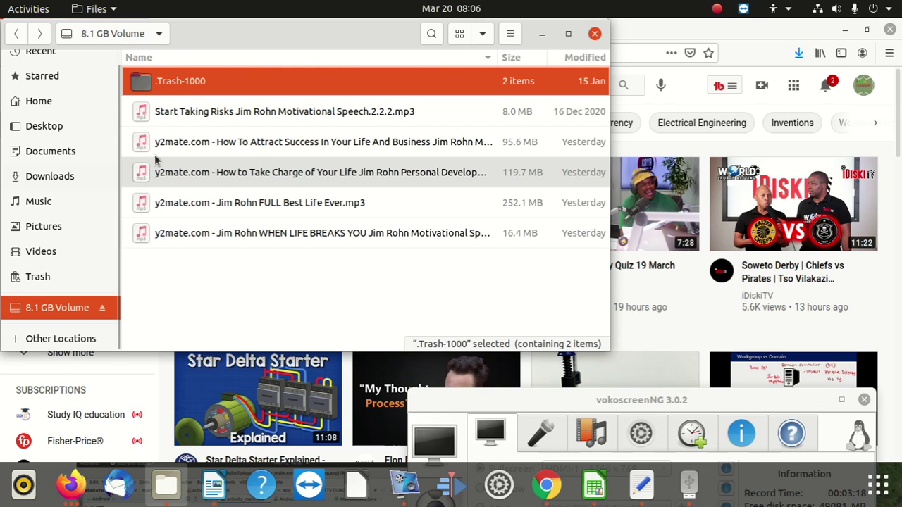
click(229, 281)
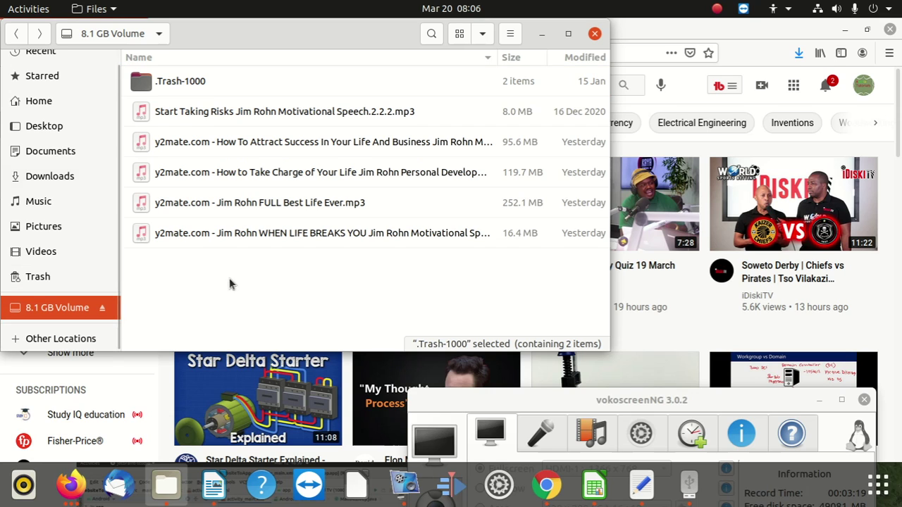
right_click(156, 126)
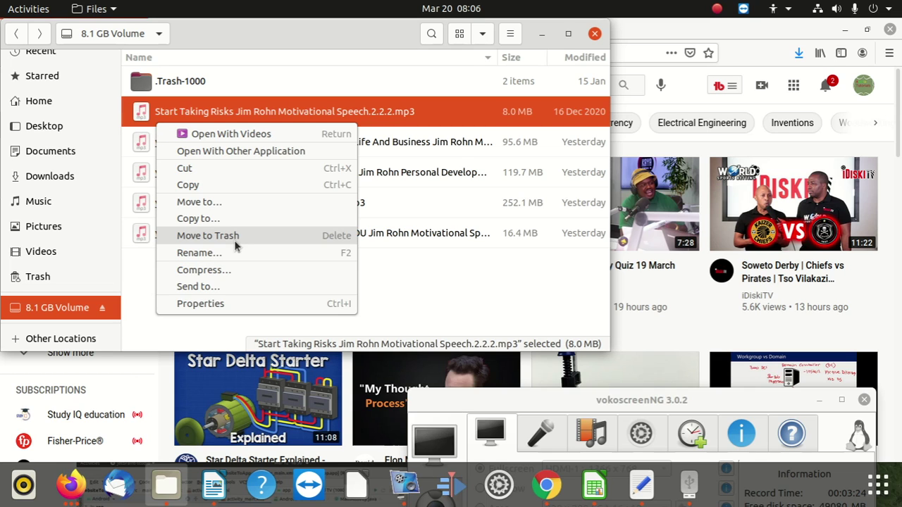
key(Escape)
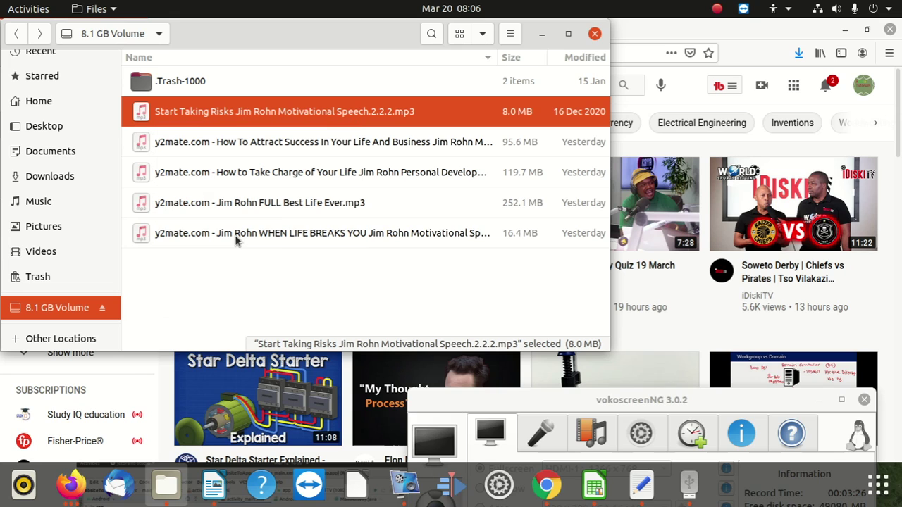
key(Delete)
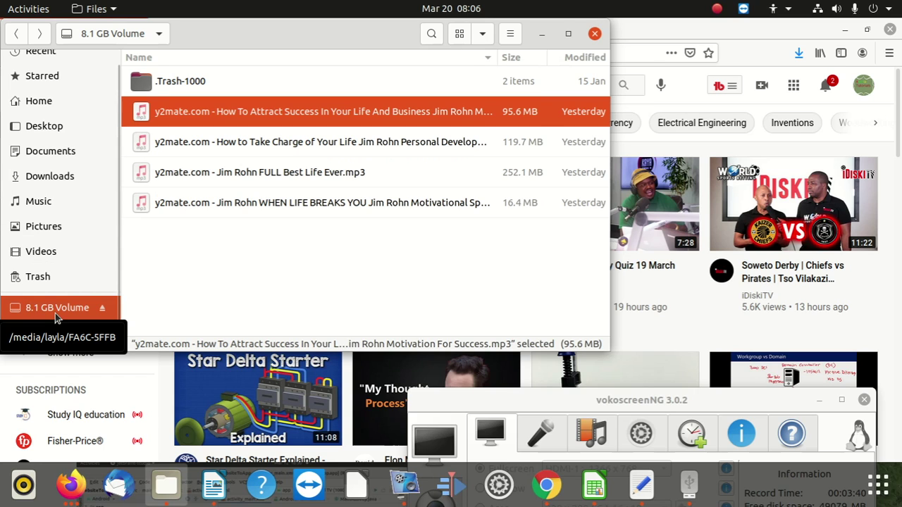
click(161, 241)
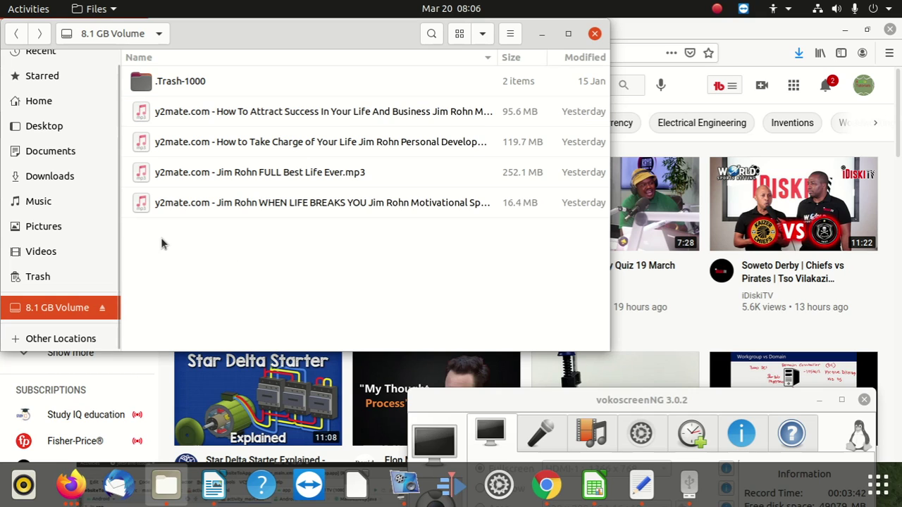
right_click(182, 121)
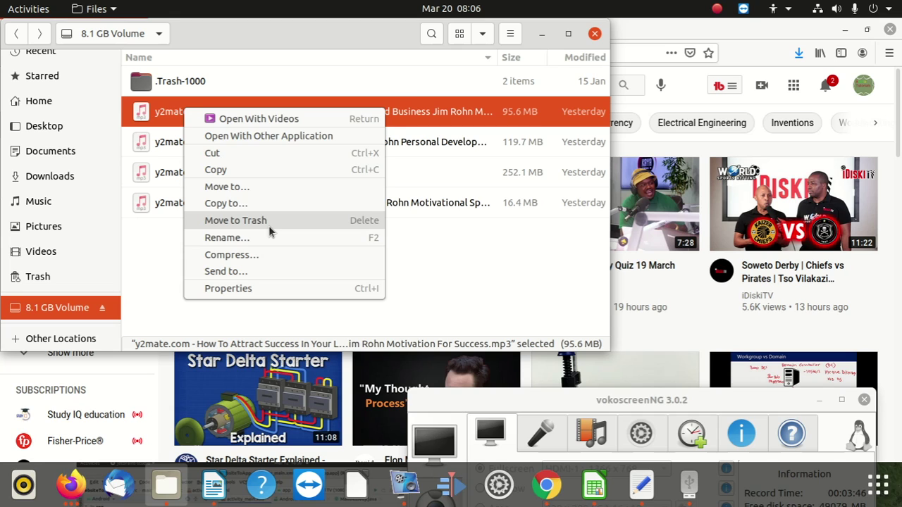
key(Escape)
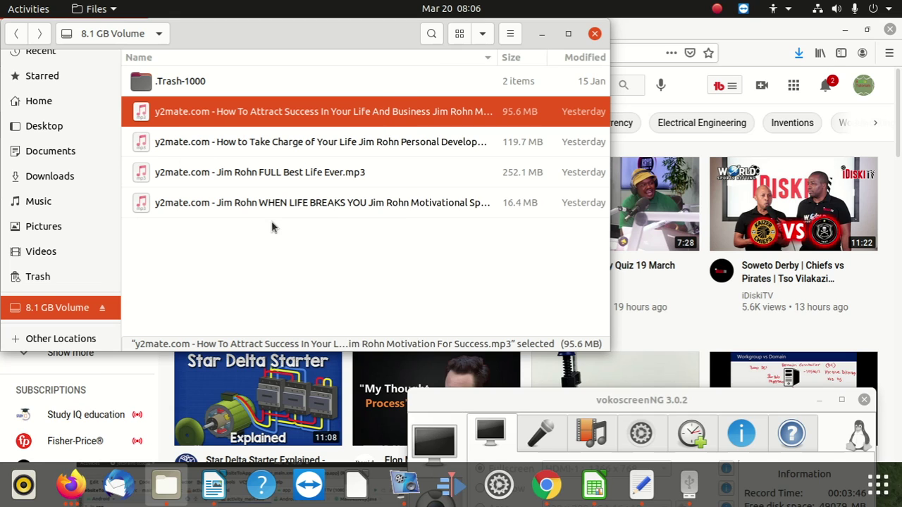
key(Delete)
Step: Trash the How to Take Charge, WHEN LIFE BREAKS YOU and FULL Best Life Ever mp3s, then hide hidden files
right_click(221, 116)
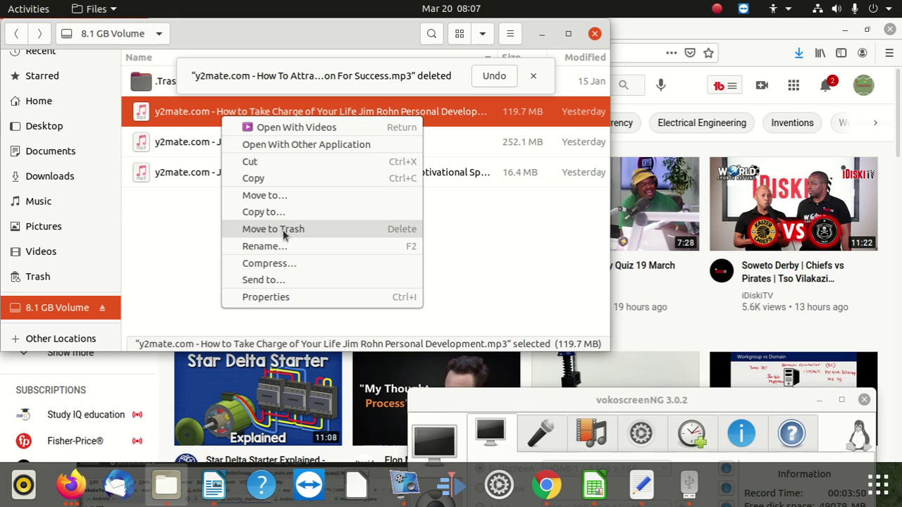
key(Escape)
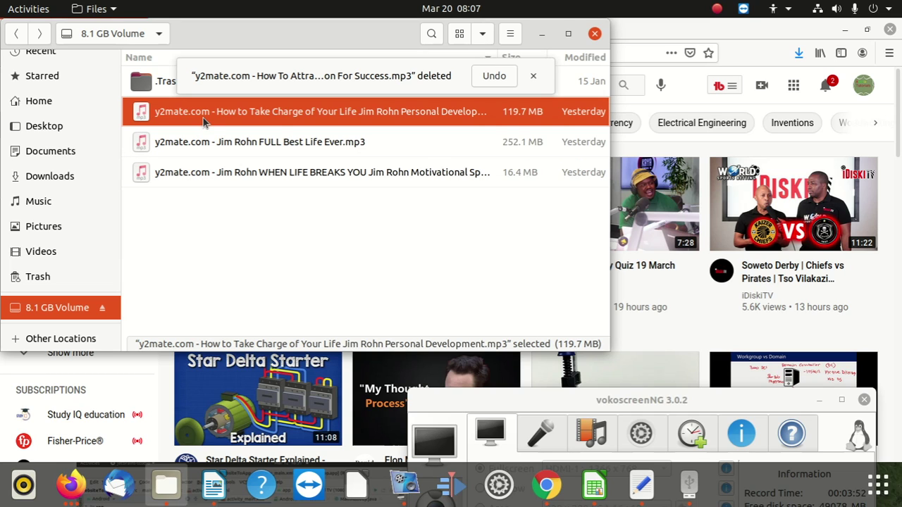
key(Delete)
right_click(206, 143)
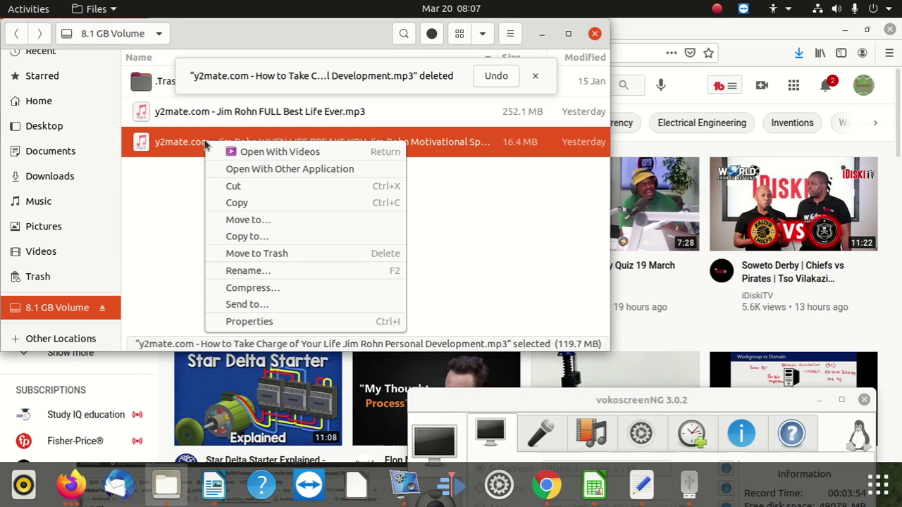
click(268, 206)
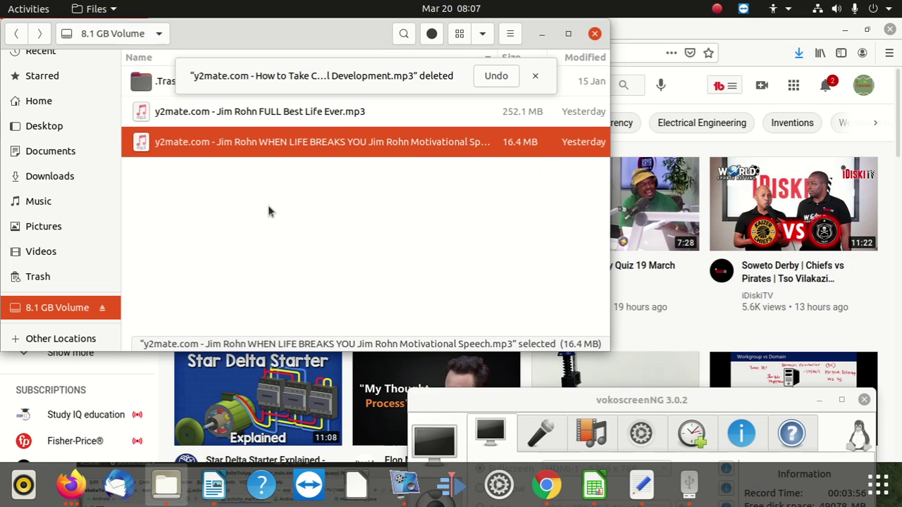
key(Delete)
right_click(218, 116)
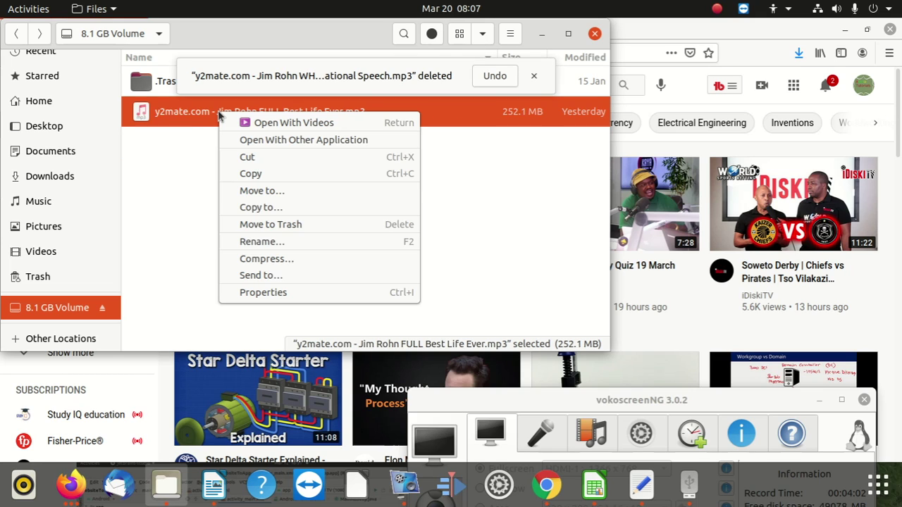
click(290, 207)
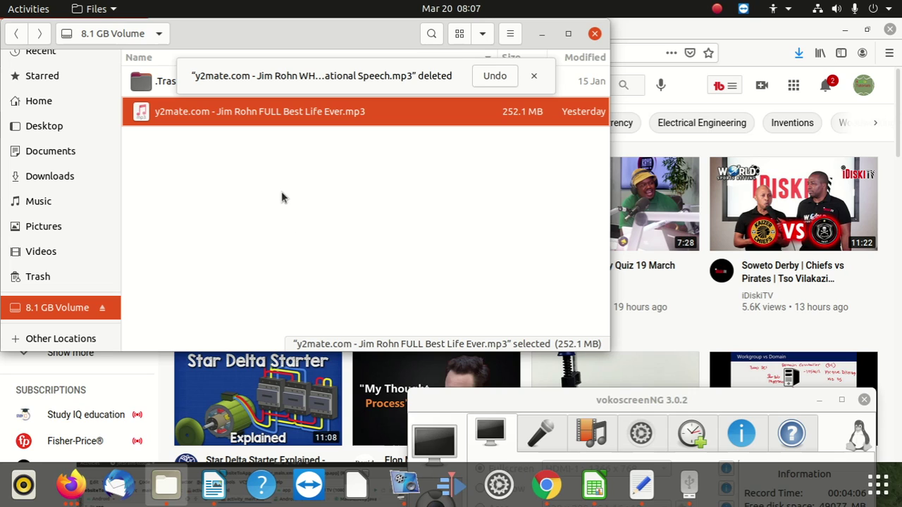
key(Delete)
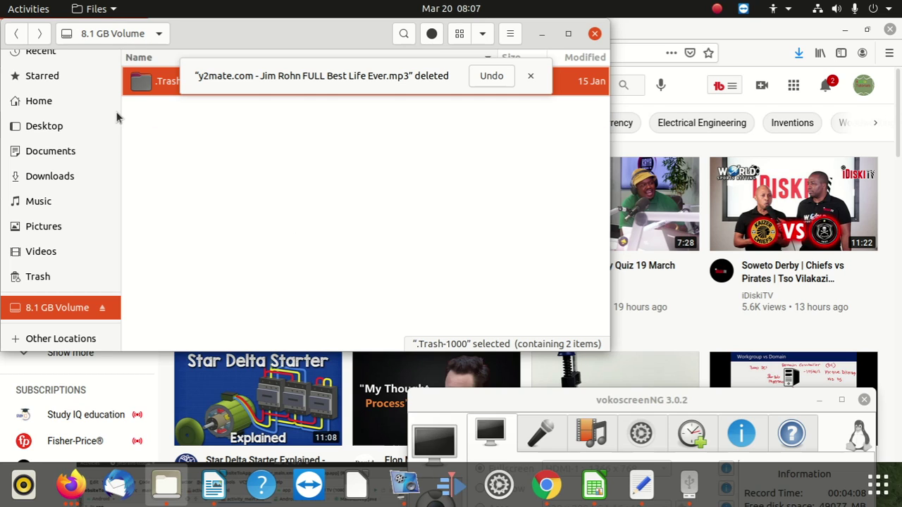
click(510, 34)
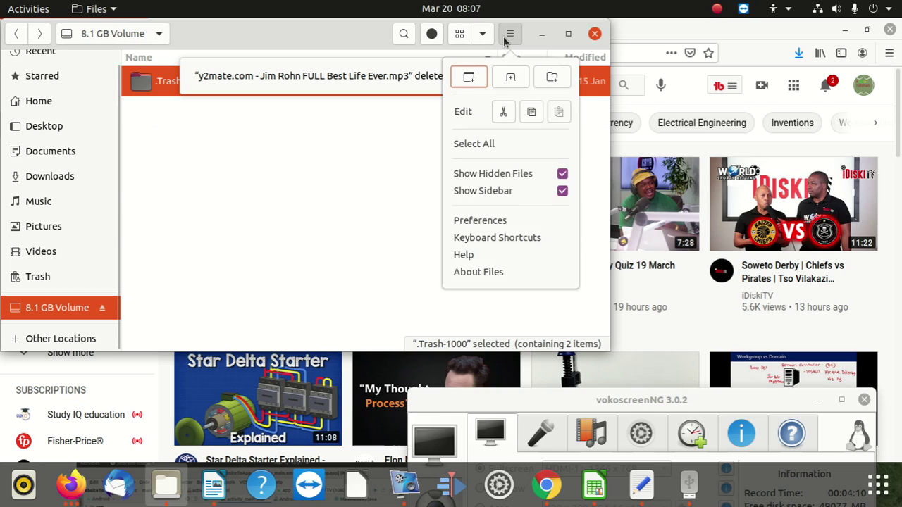
click(561, 175)
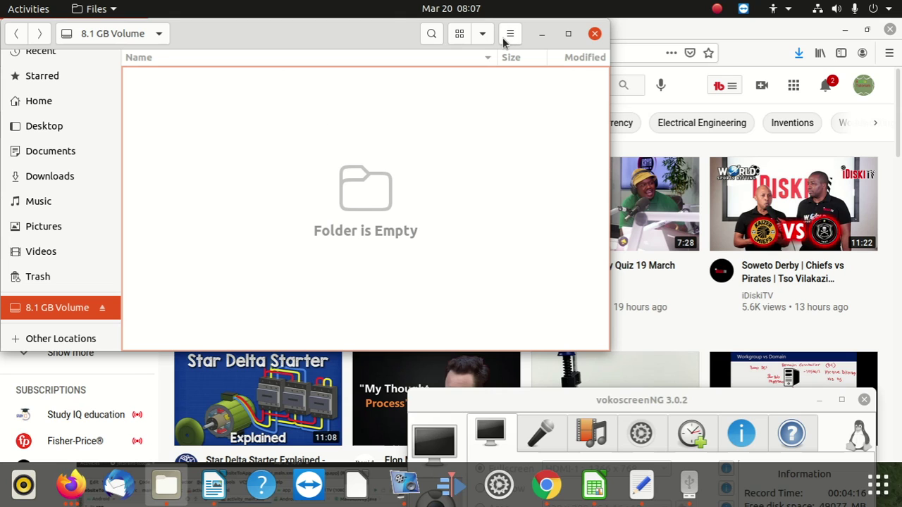
Step: Check the 8.1 GB Volume's properties, which still show 2.0 GB used
right_click(44, 305)
click(105, 254)
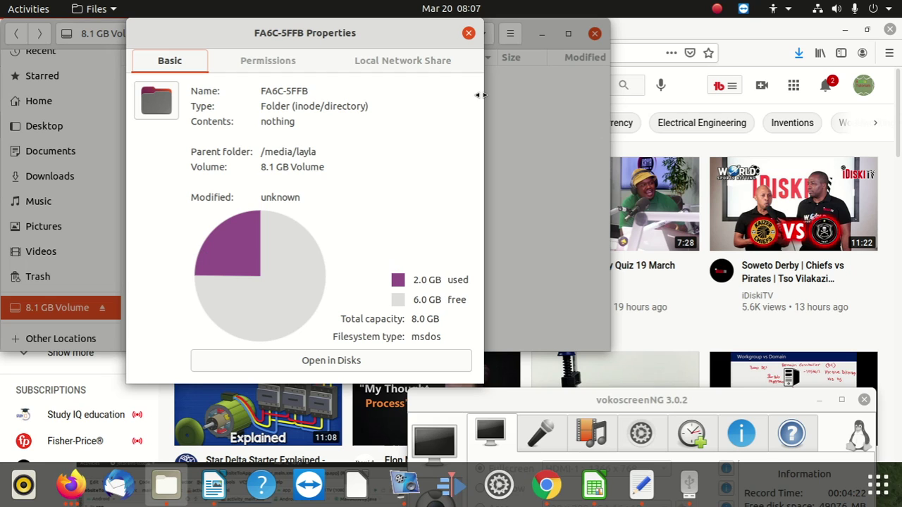
click(468, 33)
Step: Turn Show Hidden Files back on so the .Trash-1000 folder reappears
click(510, 34)
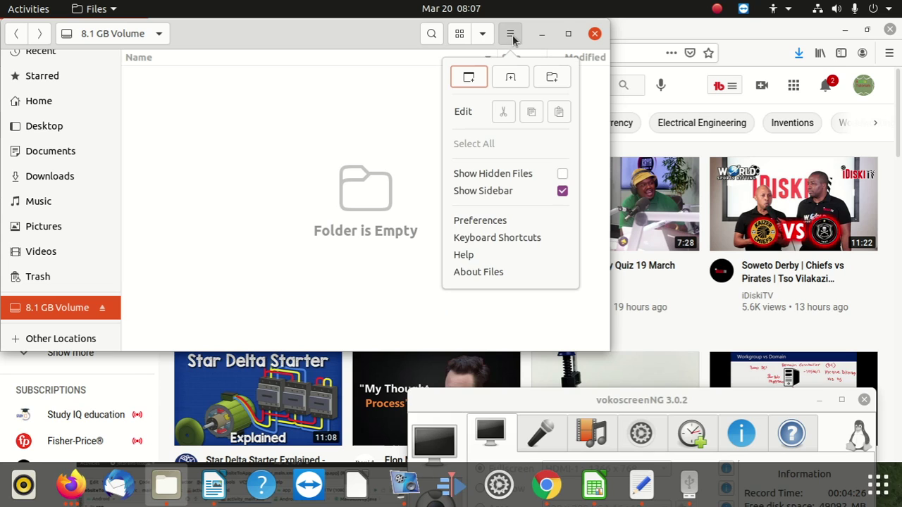
click(502, 176)
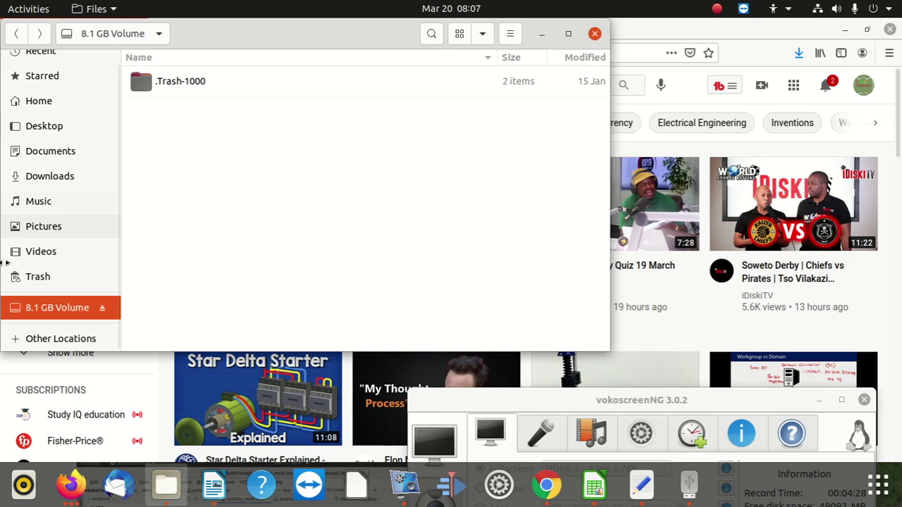
right_click(48, 319)
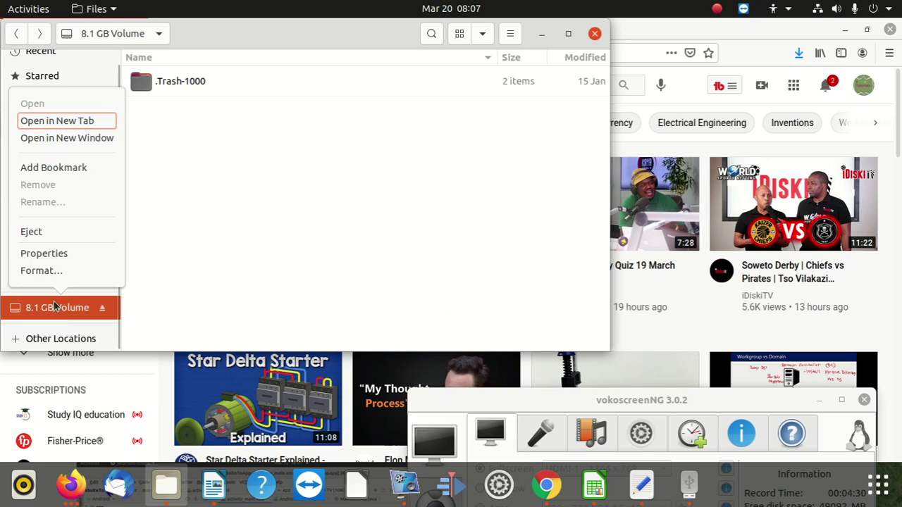
Step: Format the 8.1 GB Volume as FAT with an empty volume name and confirm
click(76, 270)
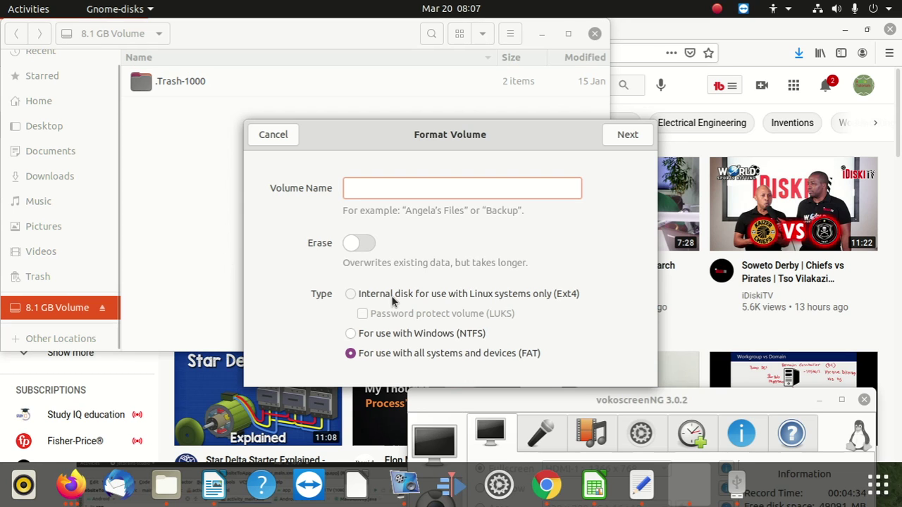
drag(377, 129, 309, 82)
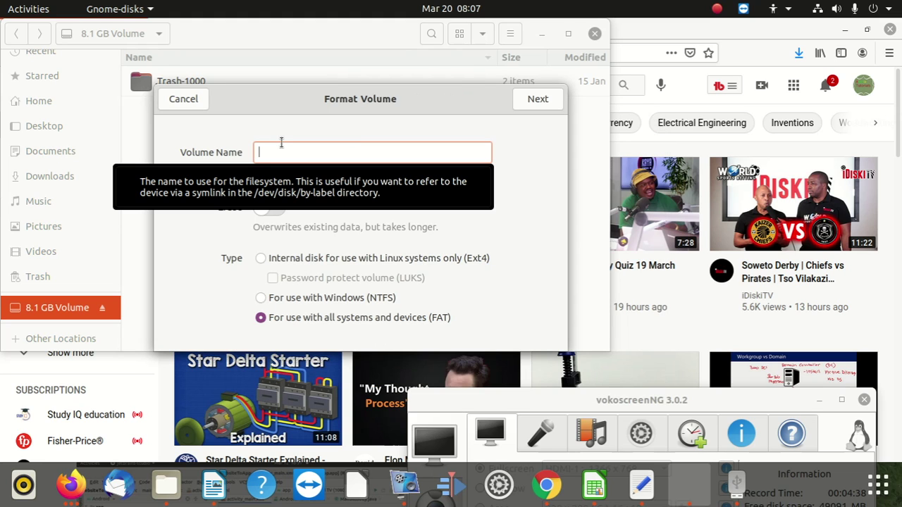
text(asd)
key(BackSpace)
key(BackSpace)
key(BackSpace)
text(A)
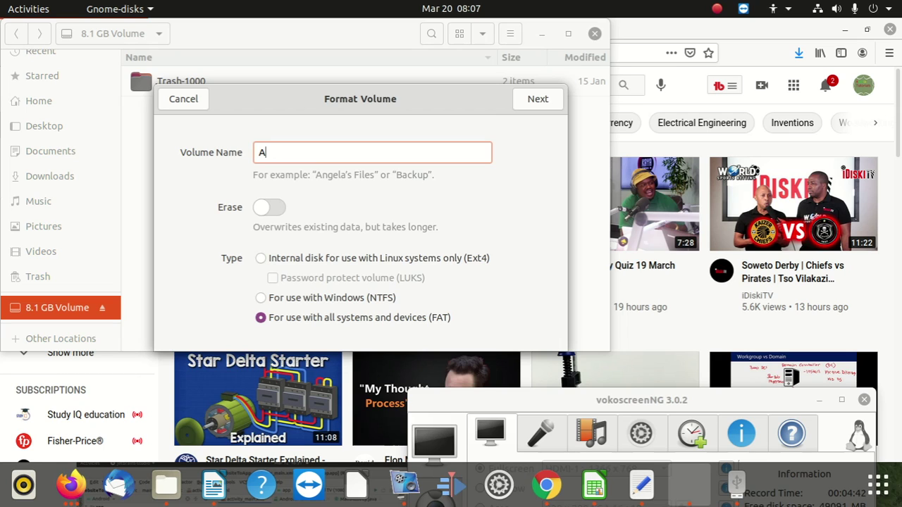
text(zania)
key(BackSpace)
key(BackSpace)
key(BackSpace)
key(BackSpace)
key(BackSpace)
key(BackSpace)
click(522, 102)
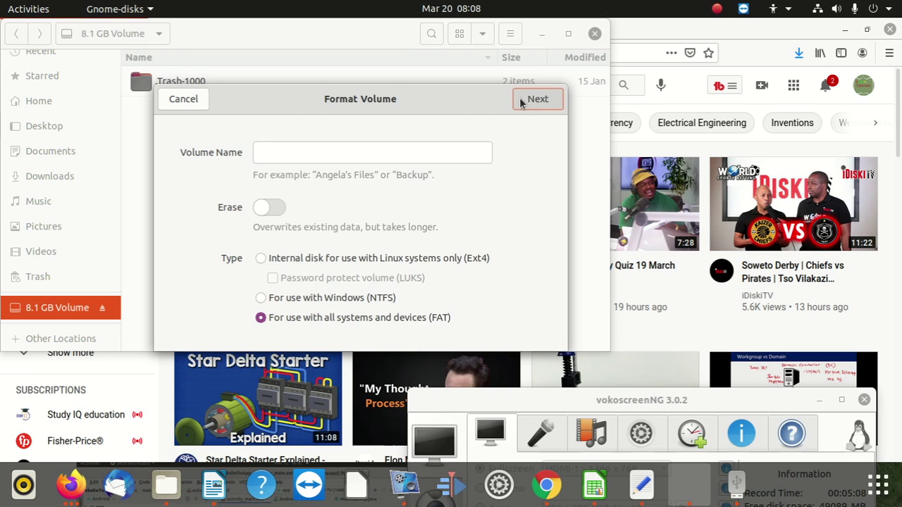
click(537, 99)
click(521, 102)
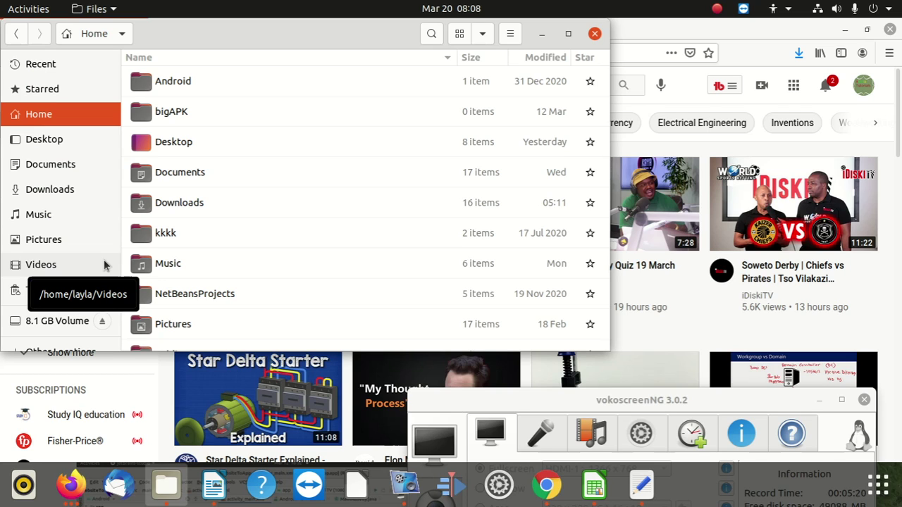
Step: Open the reformatted volume, confirm 4.1 kB used and 8.0 GB free, and maximize the window
click(59, 322)
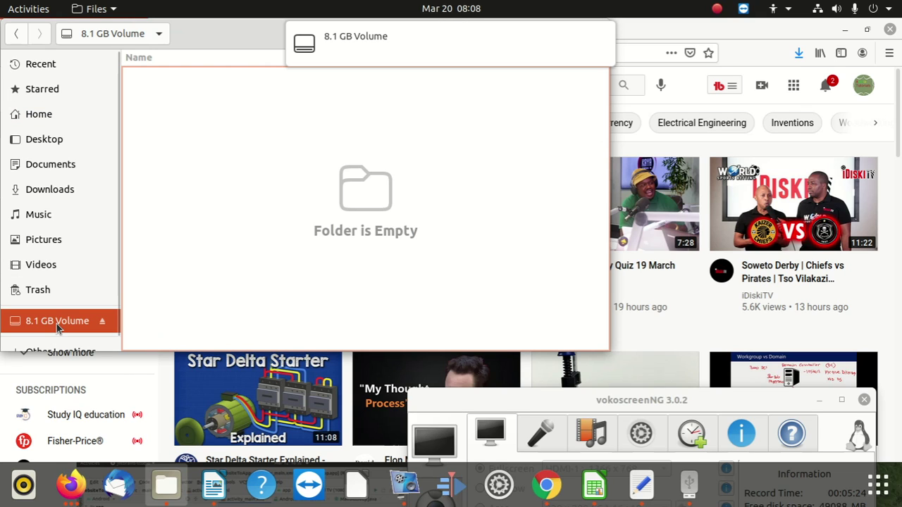
right_click(60, 329)
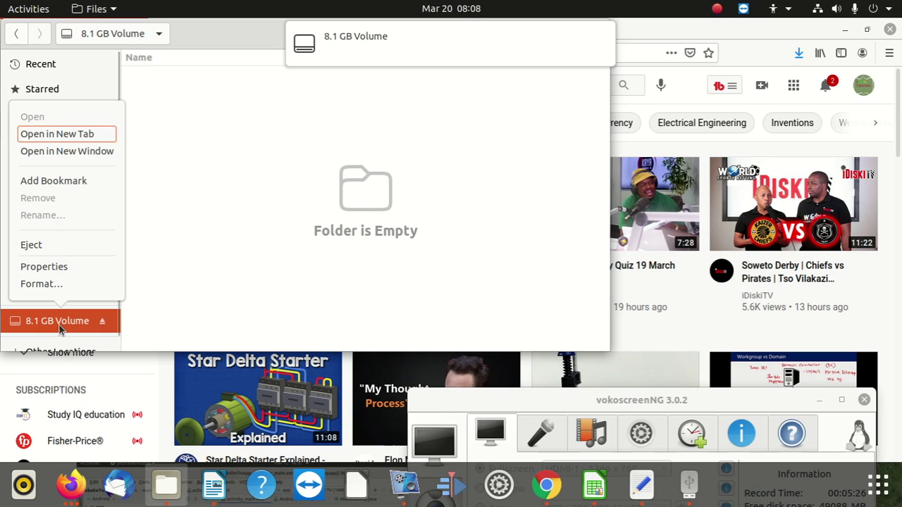
click(58, 268)
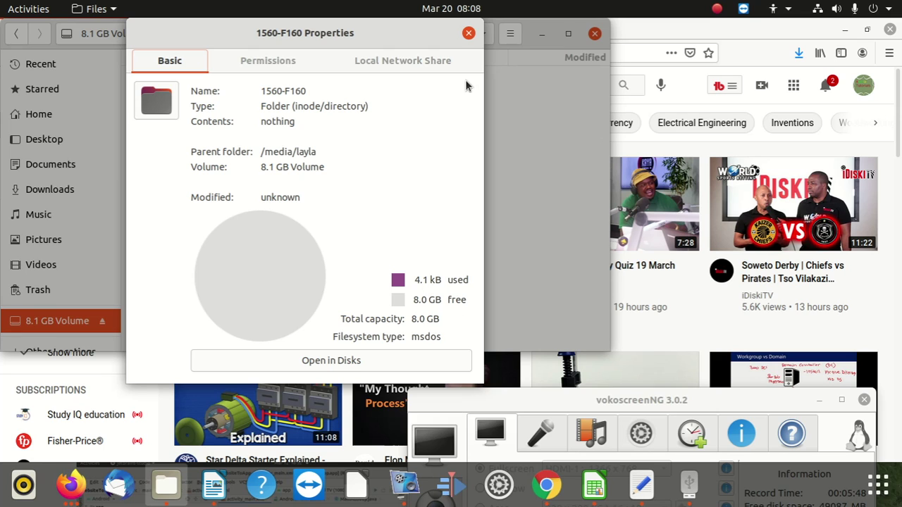
click(468, 32)
double_click(269, 42)
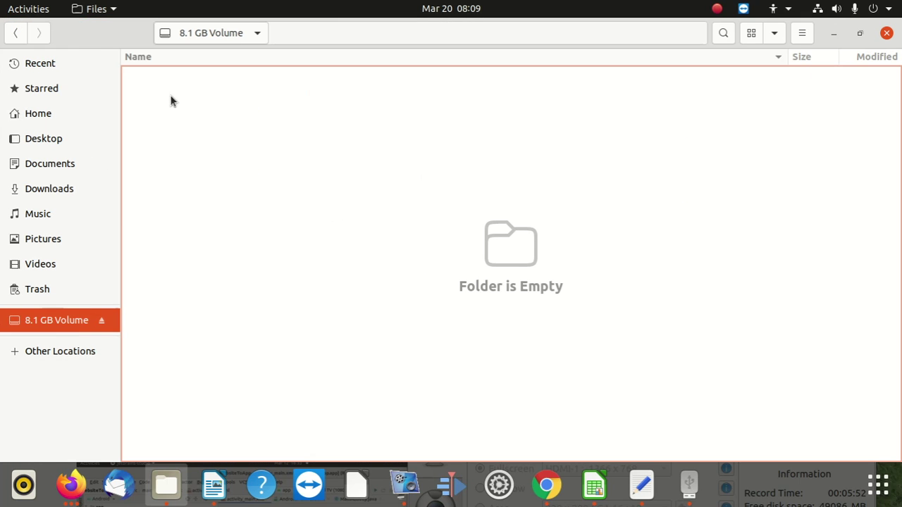
Step: In Downloads, delete usb.png, the USB music jpg, the LED explainer jpg and the empty Dan Pena mp3
click(55, 186)
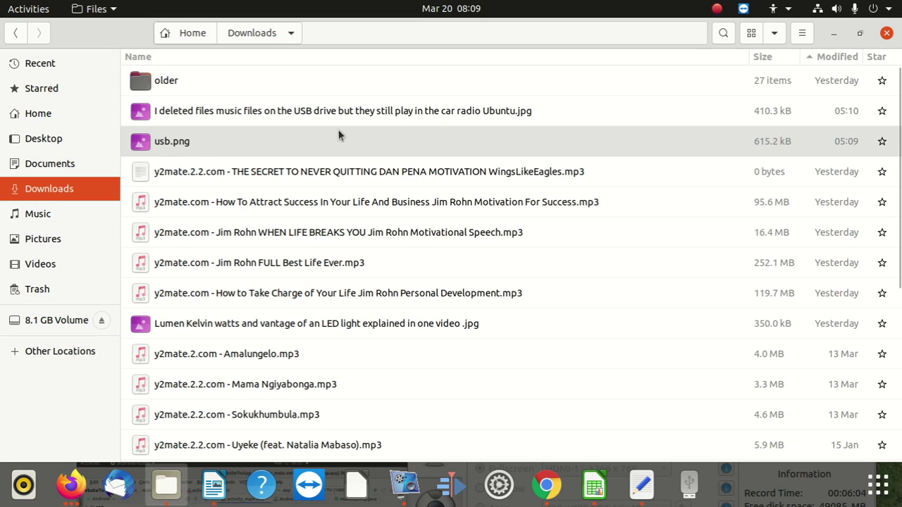
click(197, 143)
click(236, 124)
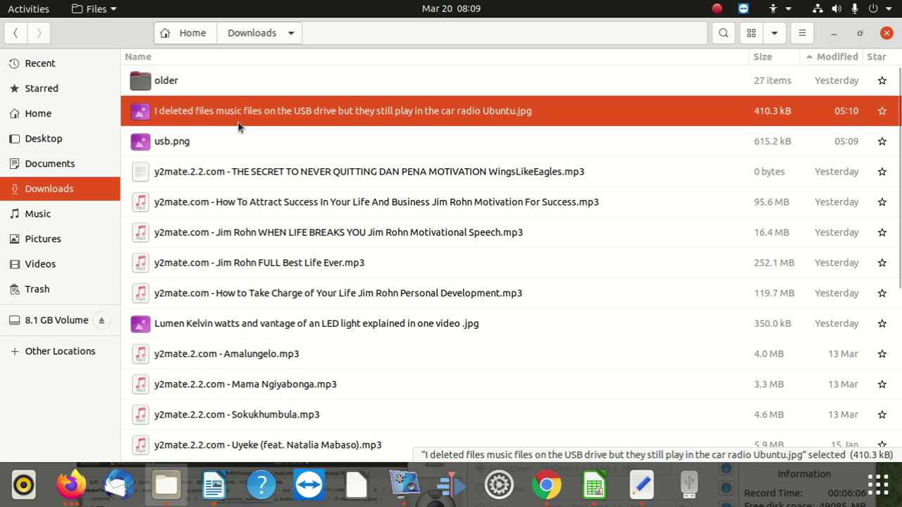
key(Delete)
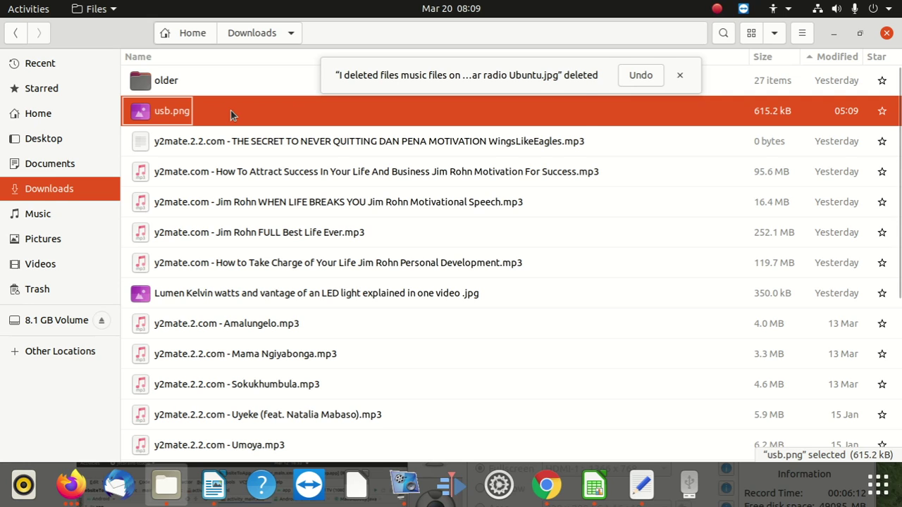
key(Delete)
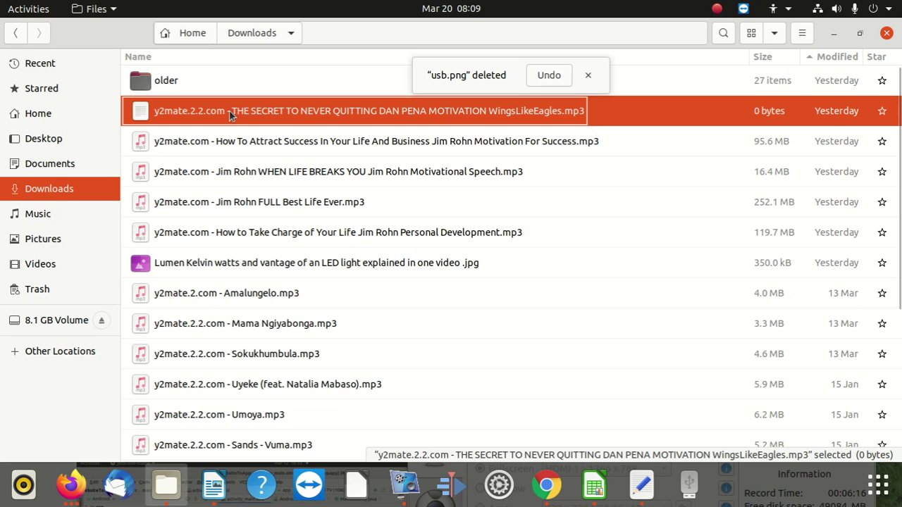
key(Delete)
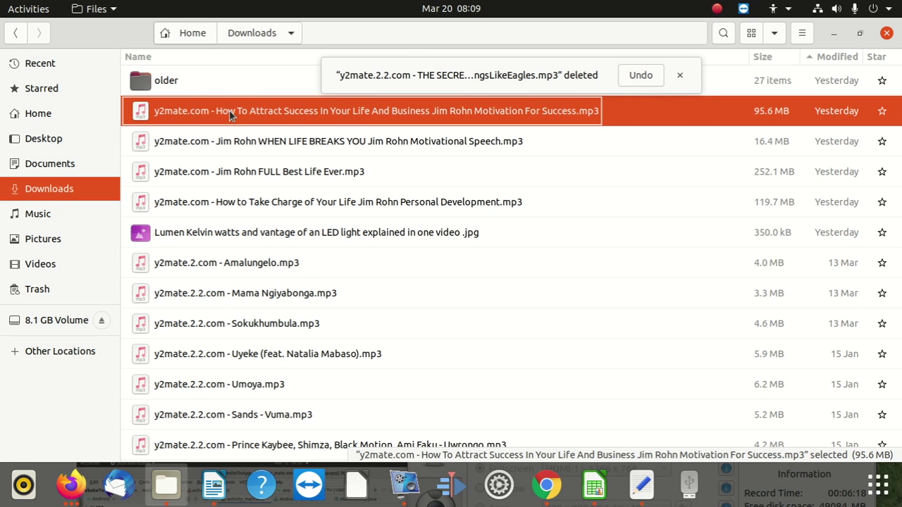
click(239, 238)
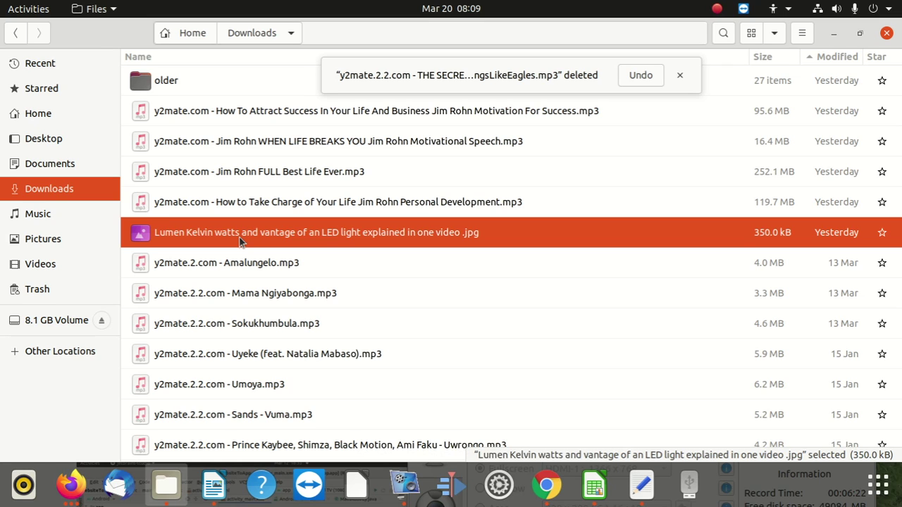
key(Delete)
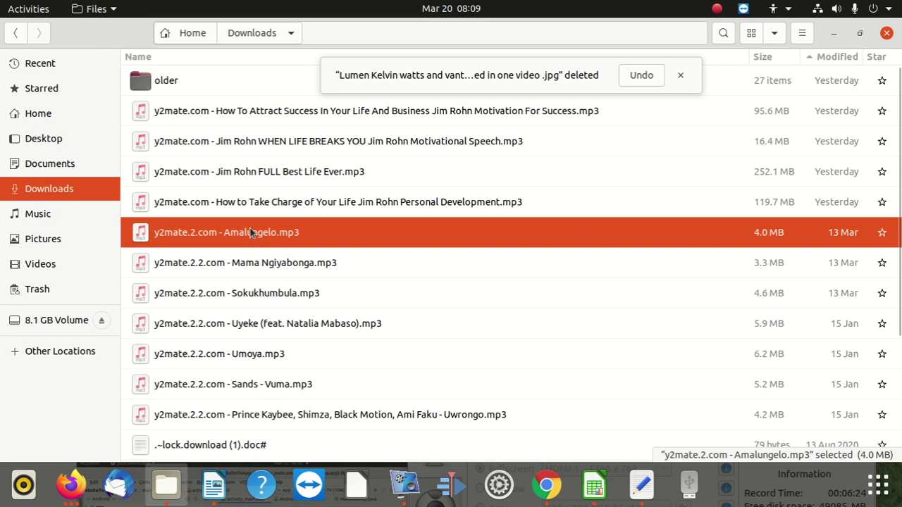
Step: Delete the Amalungelo, Mama Ngiyabonga, Sokukhumbula, Uyeke, Umoya and Uwrongo mp3s plus leftover lock files
click(232, 238)
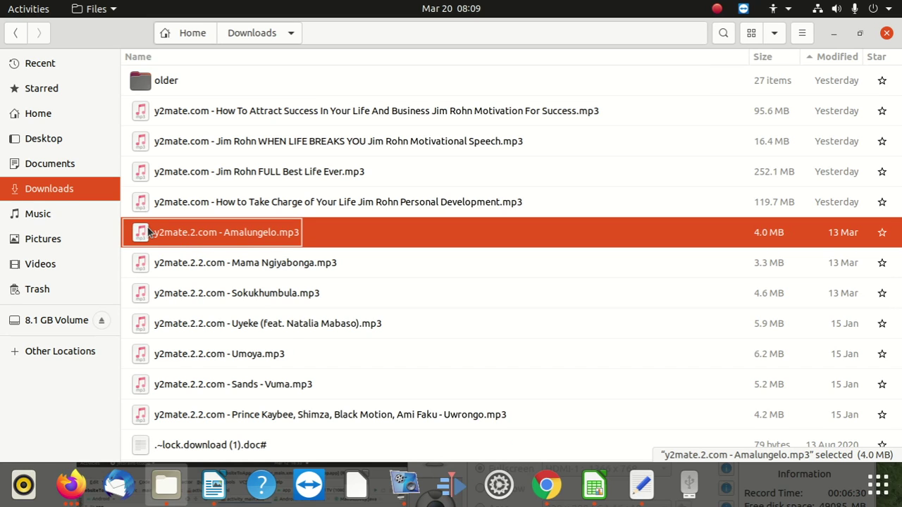
key(Delete)
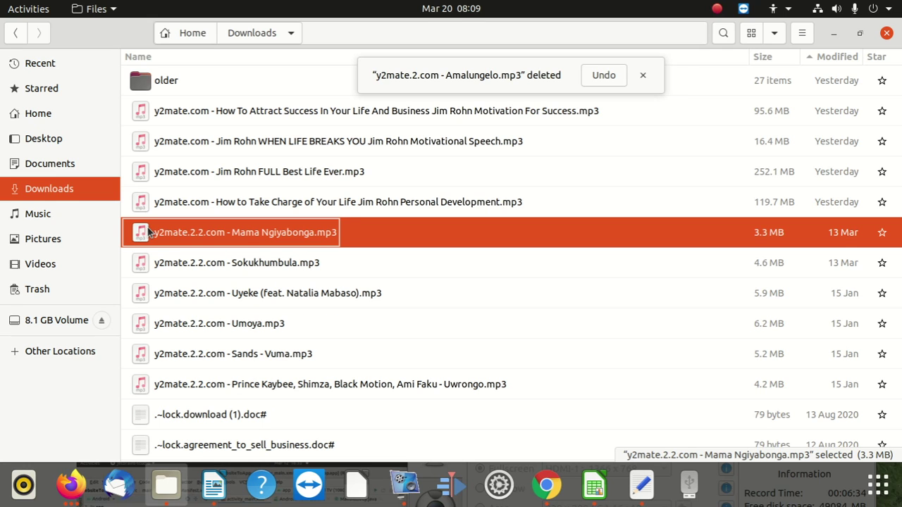
key(Delete)
key(Delete)
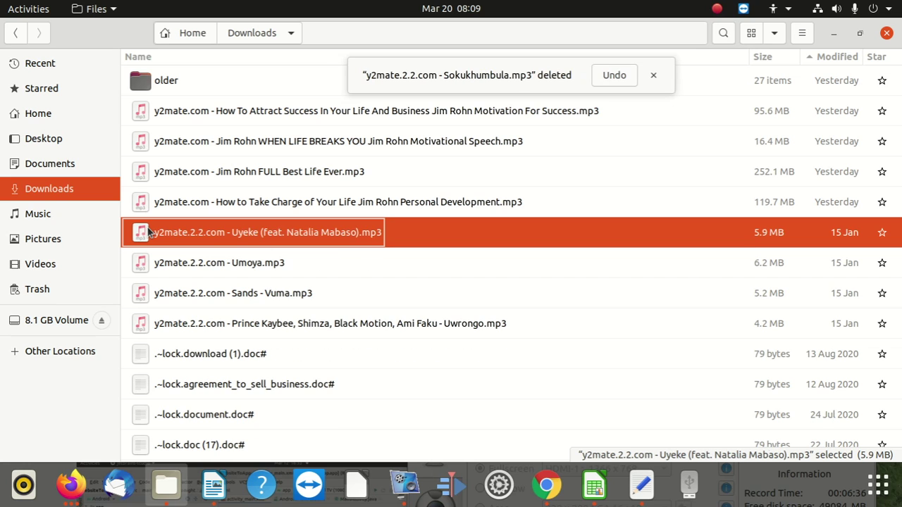
key(Delete)
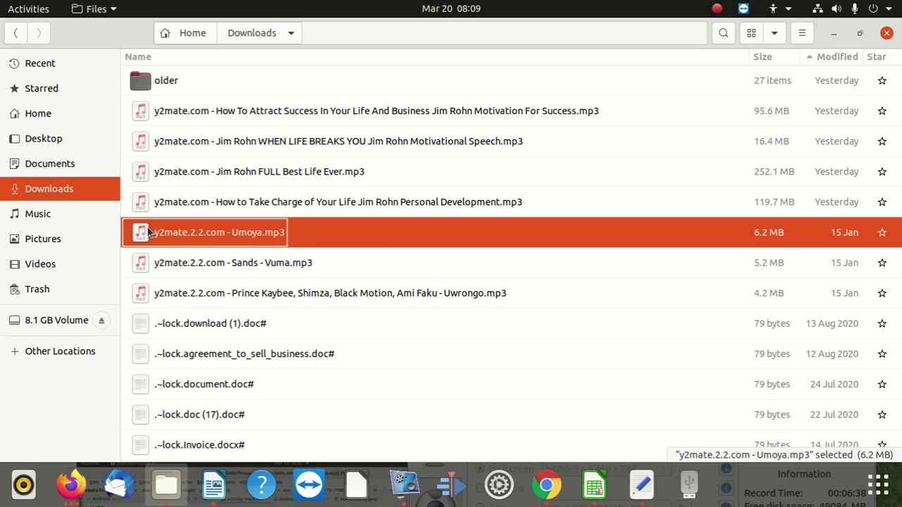
key(Delete)
key(Delete)
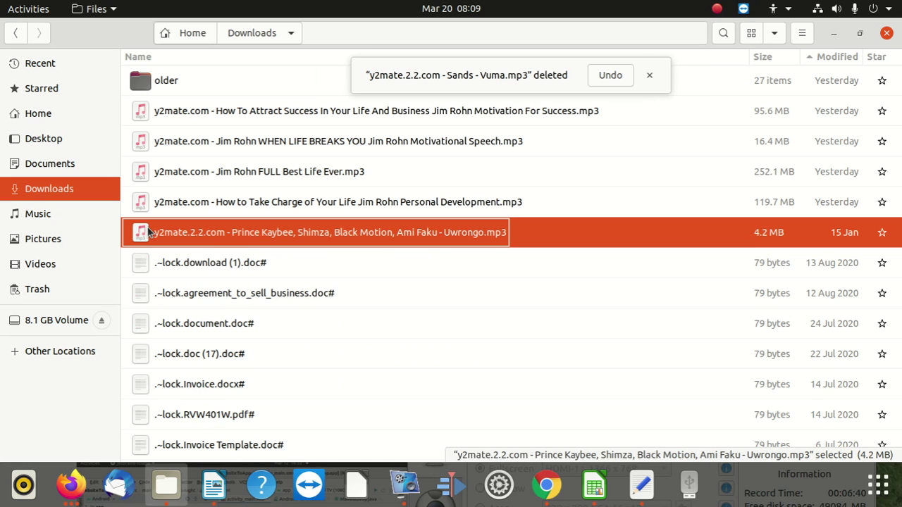
key(Delete)
key(Delete)
key(Delete)
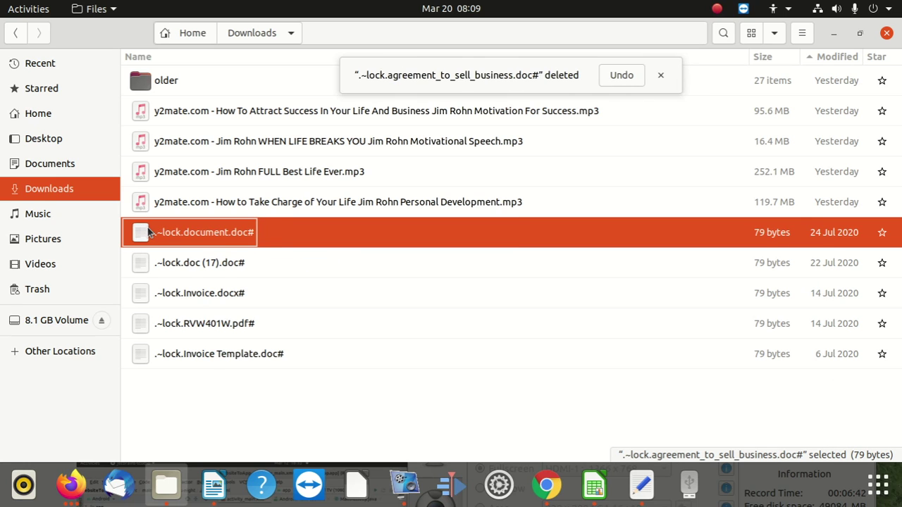
key(Delete)
key(Delete)
key(Delete)
key(Delete)
key(Delete)
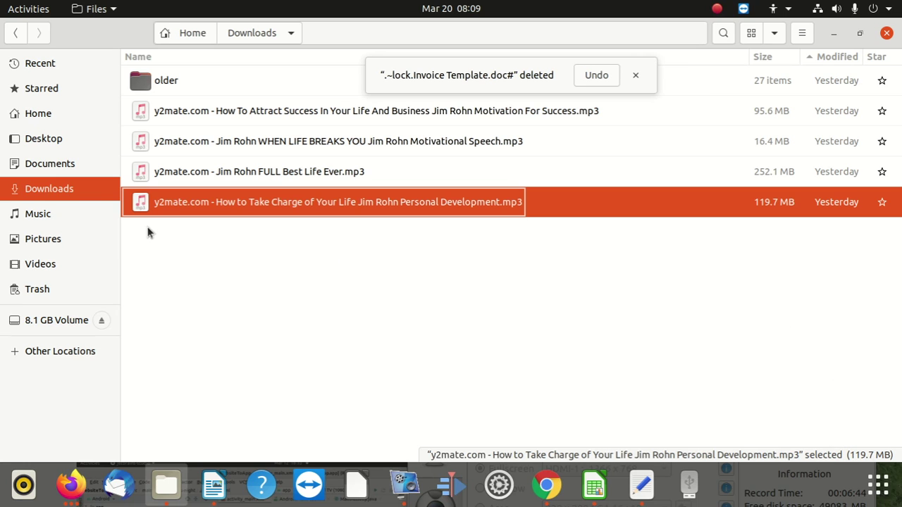
click(216, 267)
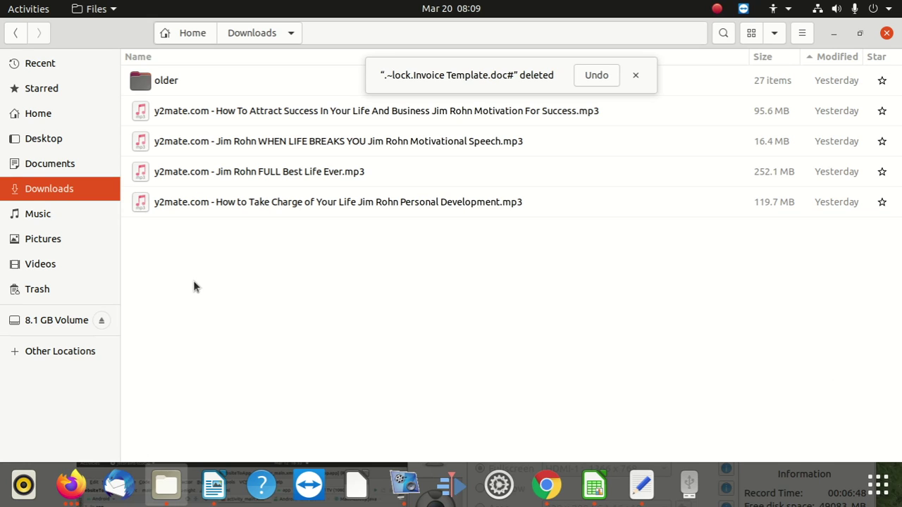
Step: Create a new folder named 'Jim Rohn' in Downloads
right_click(194, 286)
click(236, 295)
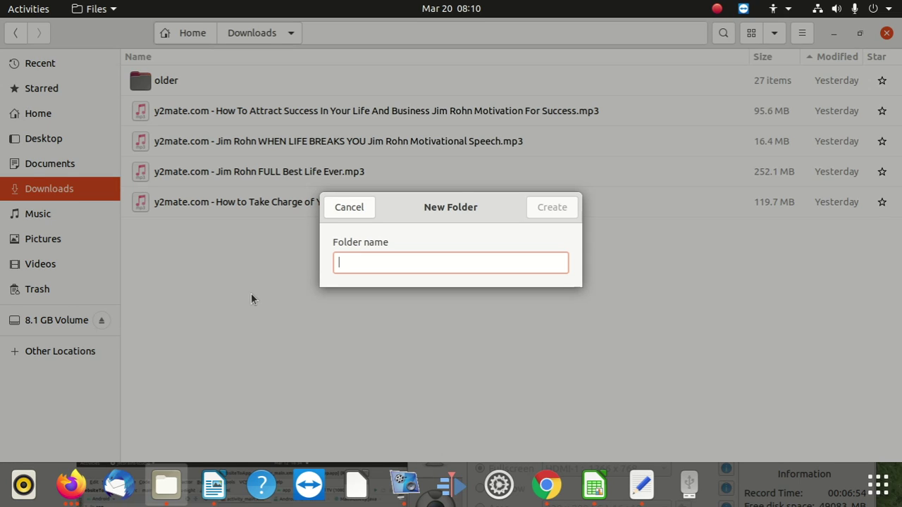
text(Jim)
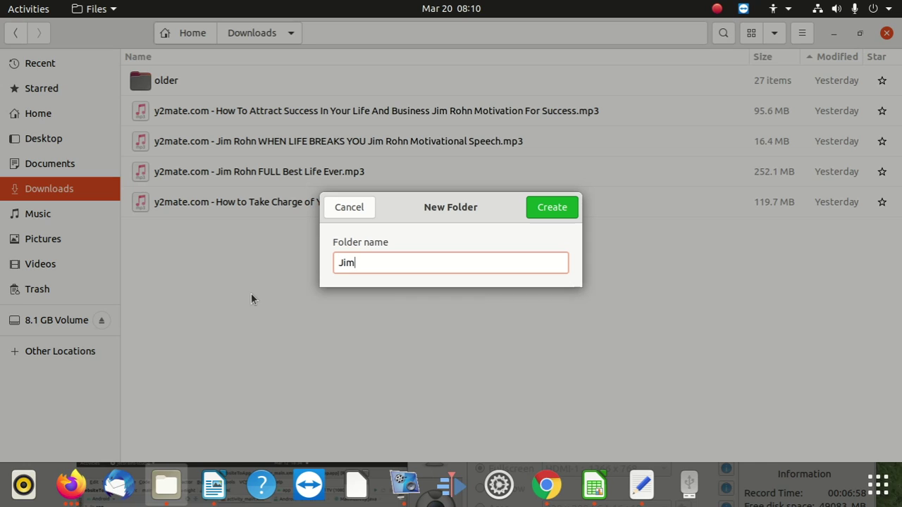
text( T)
key(BackSpace)
text(Rohn)
click(529, 205)
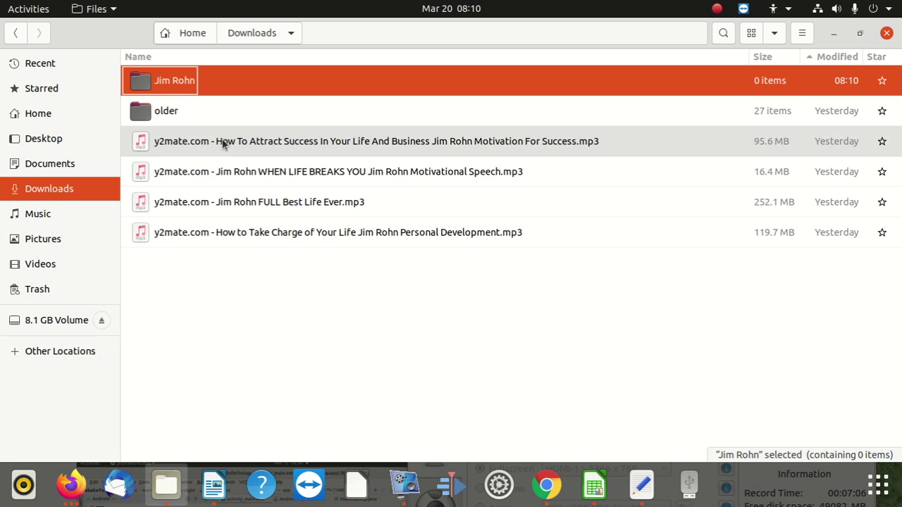
click(220, 143)
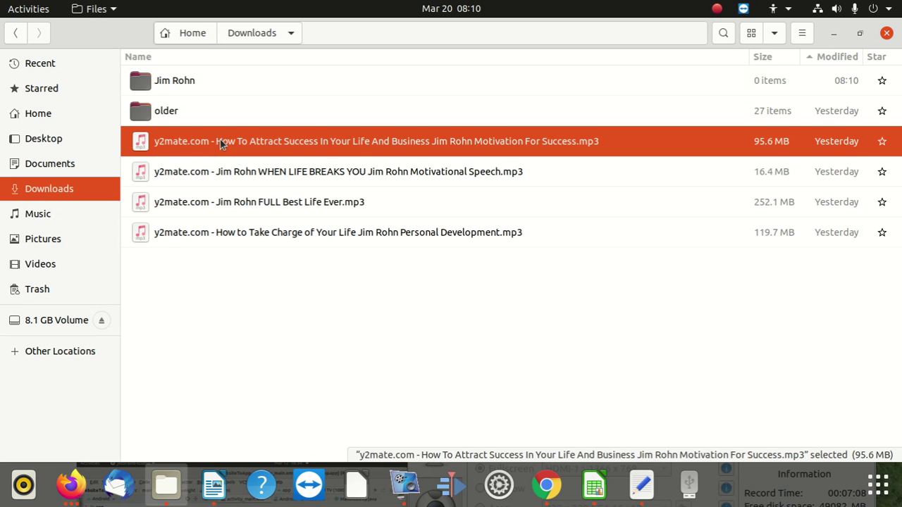
Step: Cut the four Jim Rohn mp3s and paste them into the Jim Rohn folder
key(shift+Down)
key(shift+Down)
key(shift+Down)
right_click(221, 143)
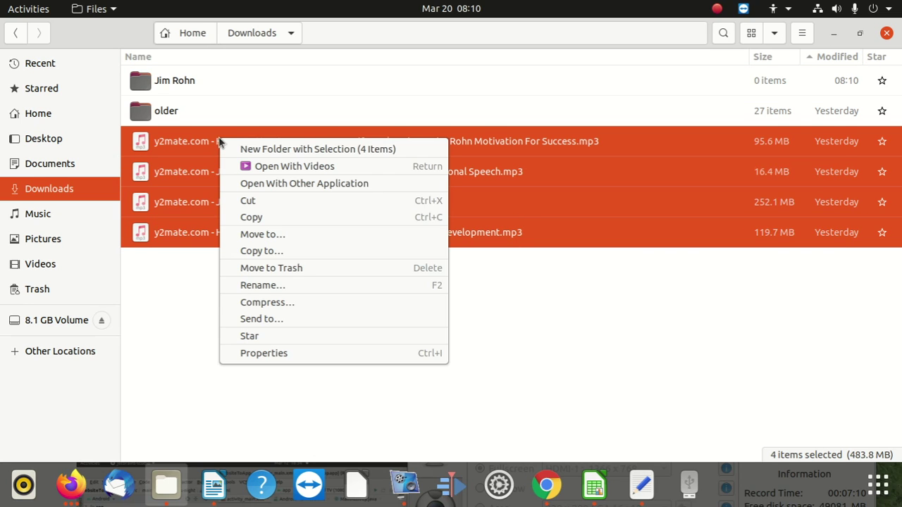
click(278, 204)
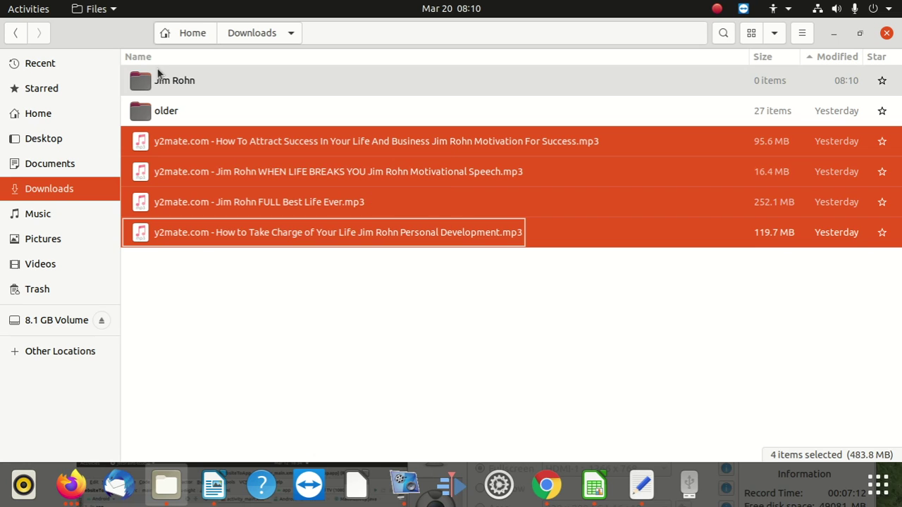
click(167, 81)
double_click(168, 81)
right_click(202, 224)
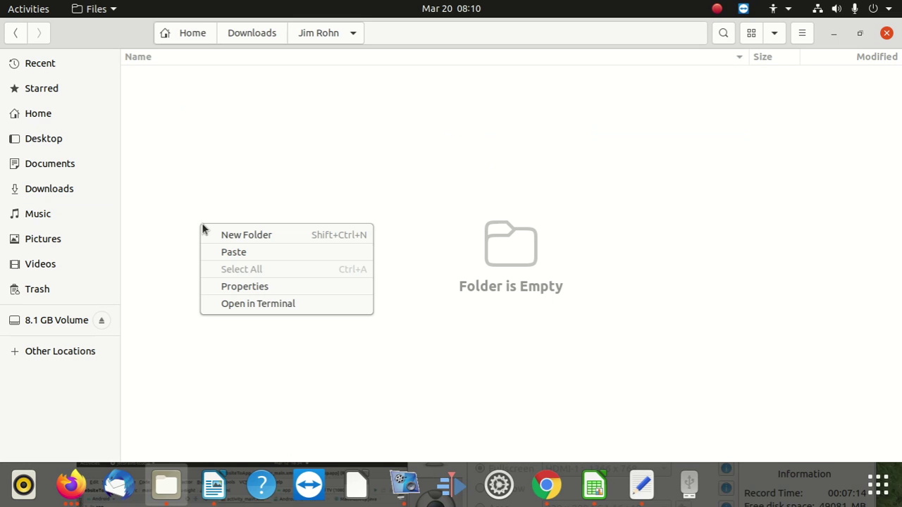
click(237, 252)
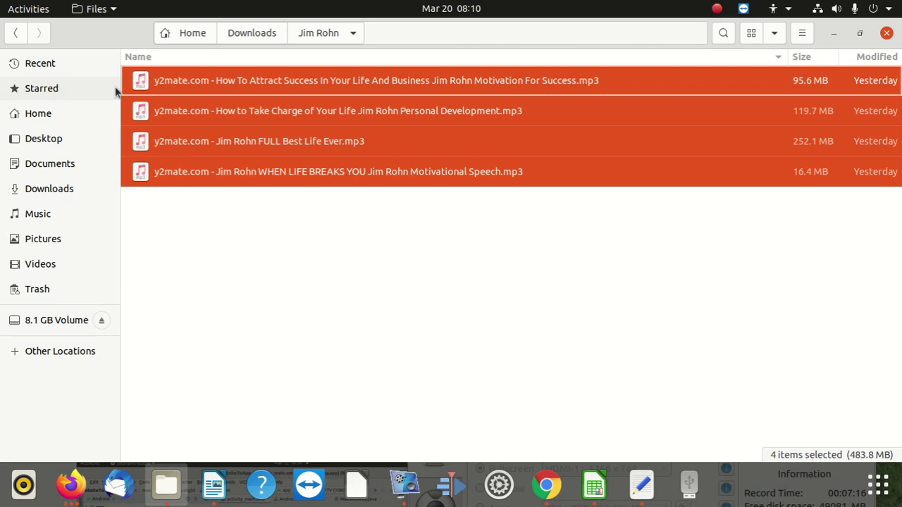
Step: Move the Jim Rohn folder into Music and open the Motivation folder
click(15, 33)
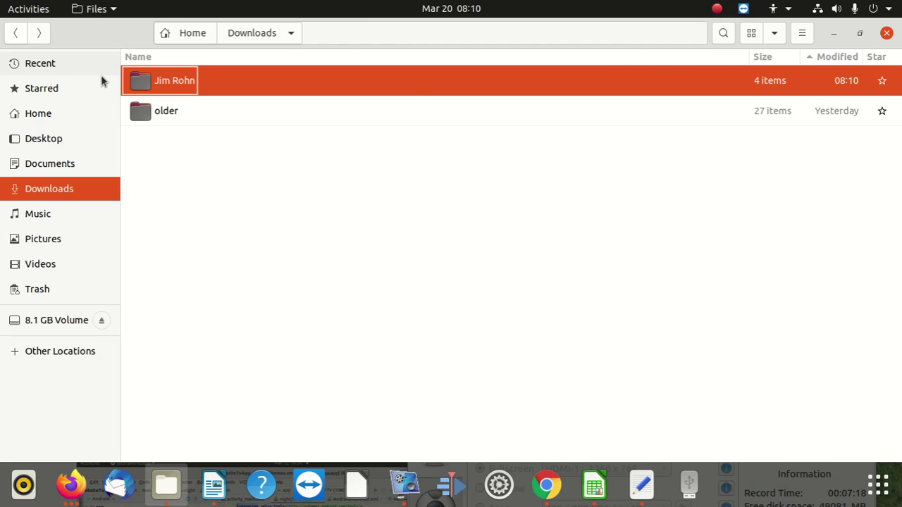
right_click(189, 82)
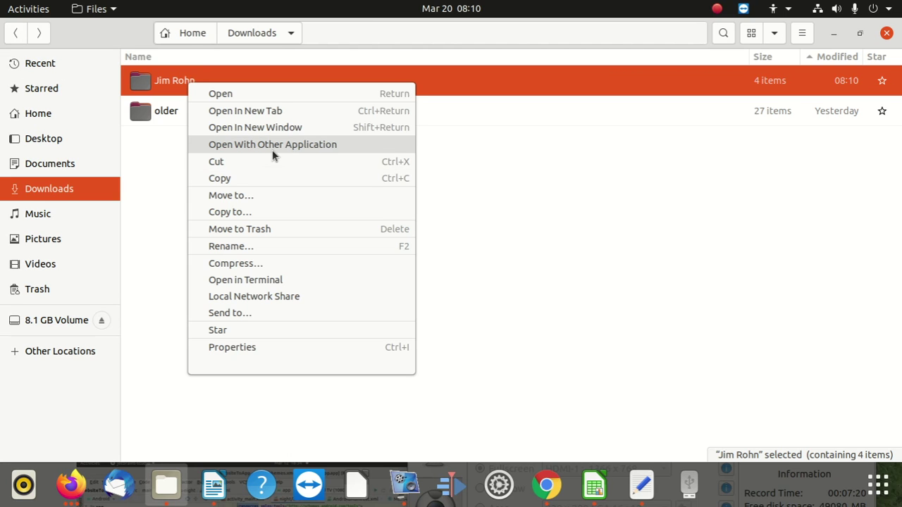
click(251, 164)
click(49, 214)
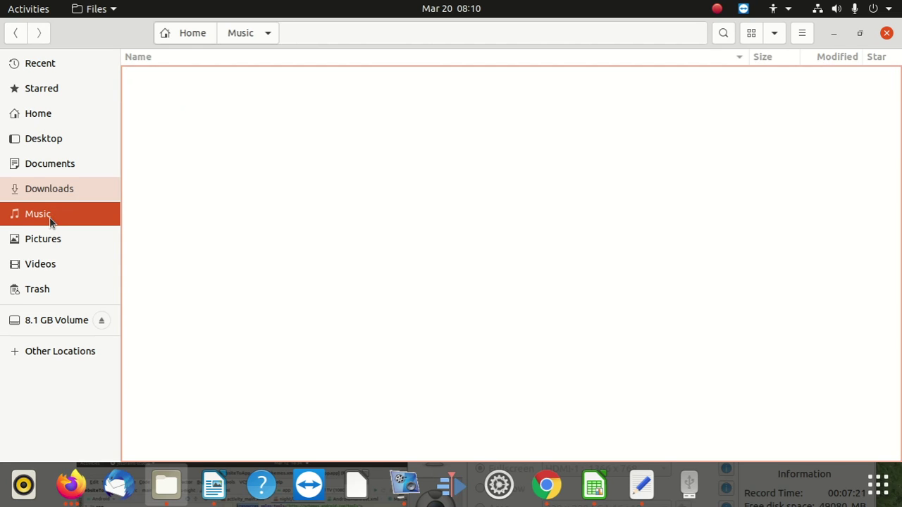
right_click(273, 297)
click(307, 325)
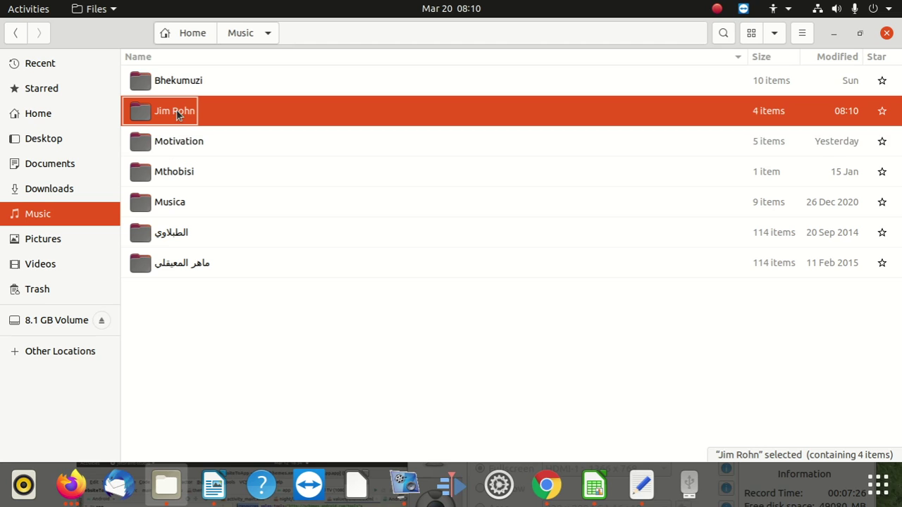
double_click(148, 139)
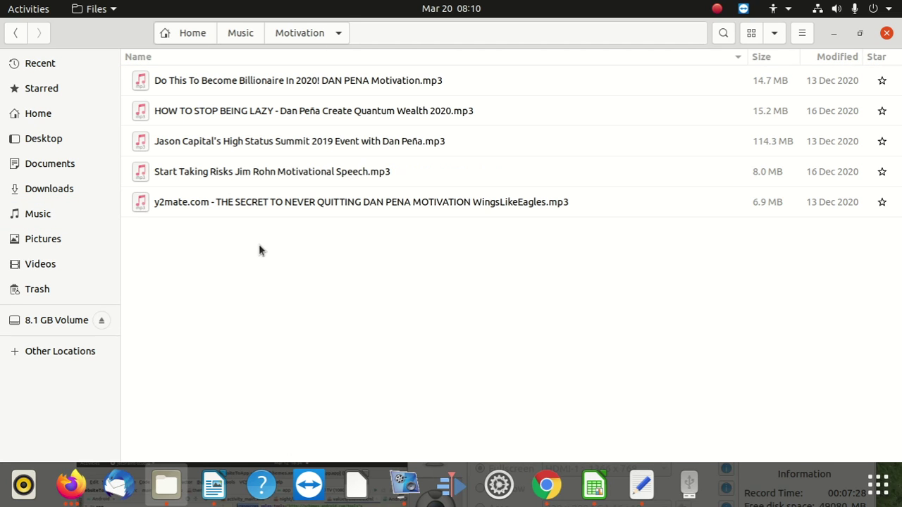
Step: Copy all four mp3s from Music > Jim Rohn and paste them onto the 8.1 GB Volume
click(18, 33)
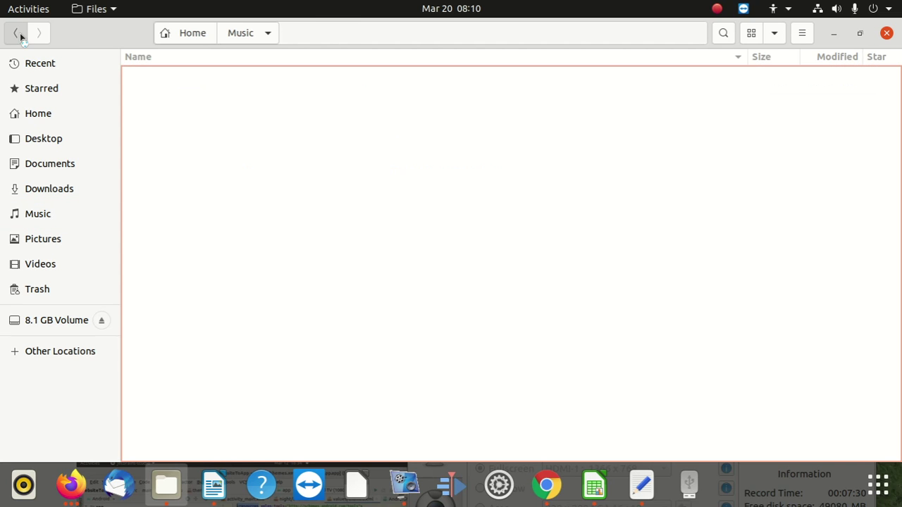
double_click(181, 111)
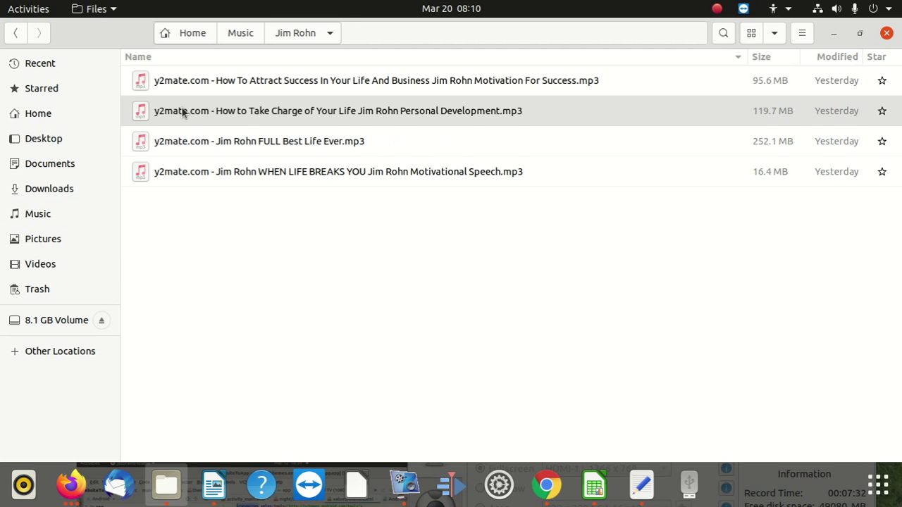
key(ctrl+a)
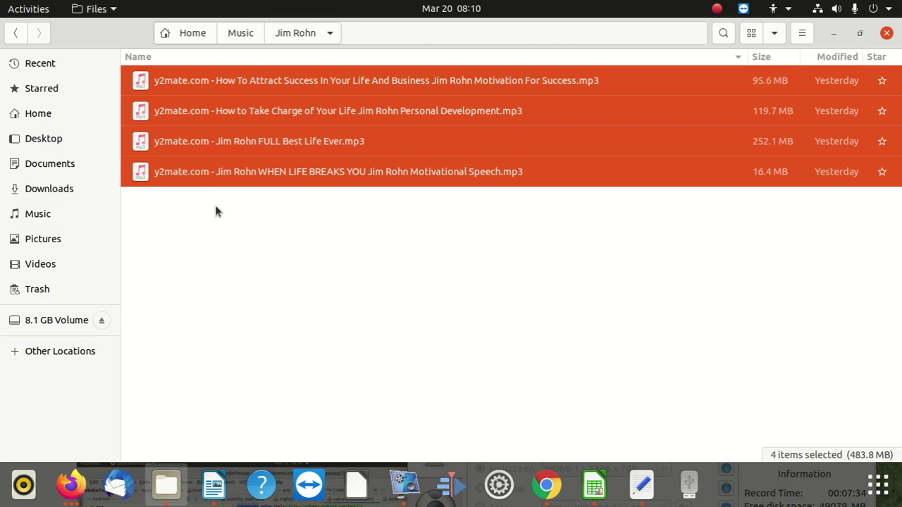
right_click(207, 153)
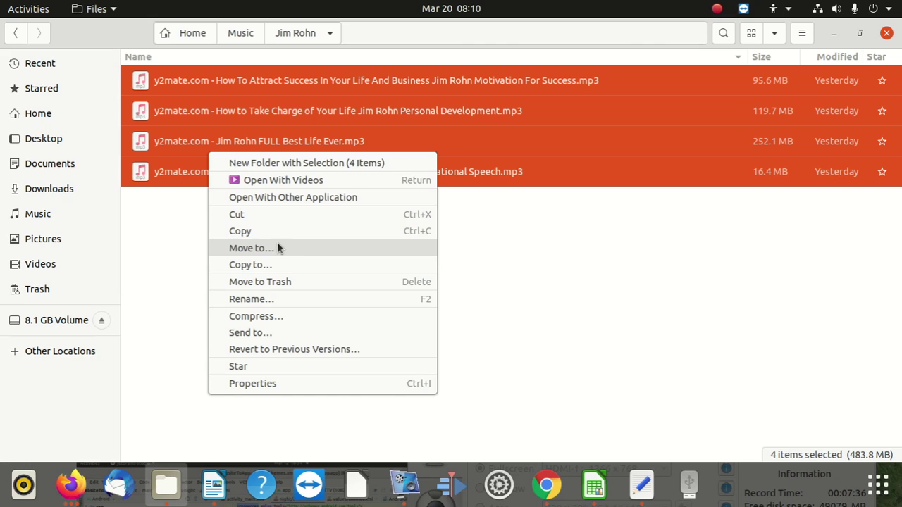
click(237, 233)
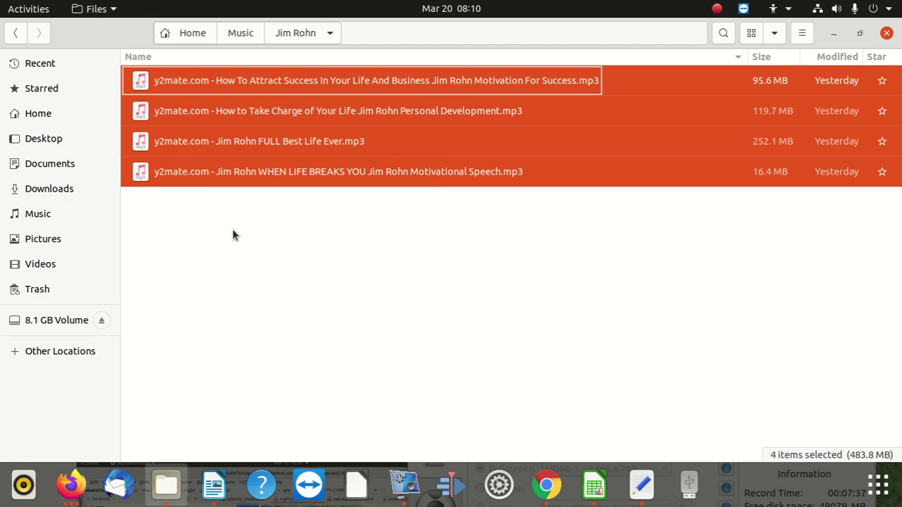
click(63, 320)
right_click(282, 276)
click(325, 299)
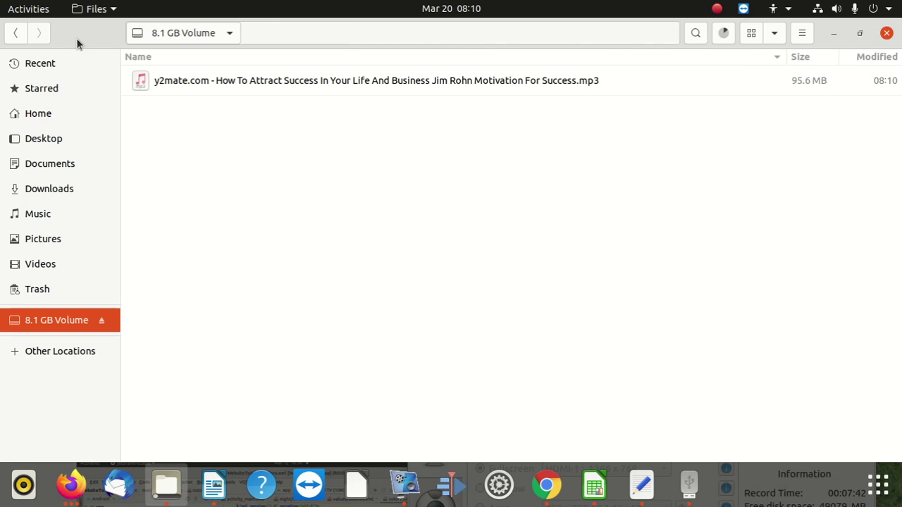
click(14, 34)
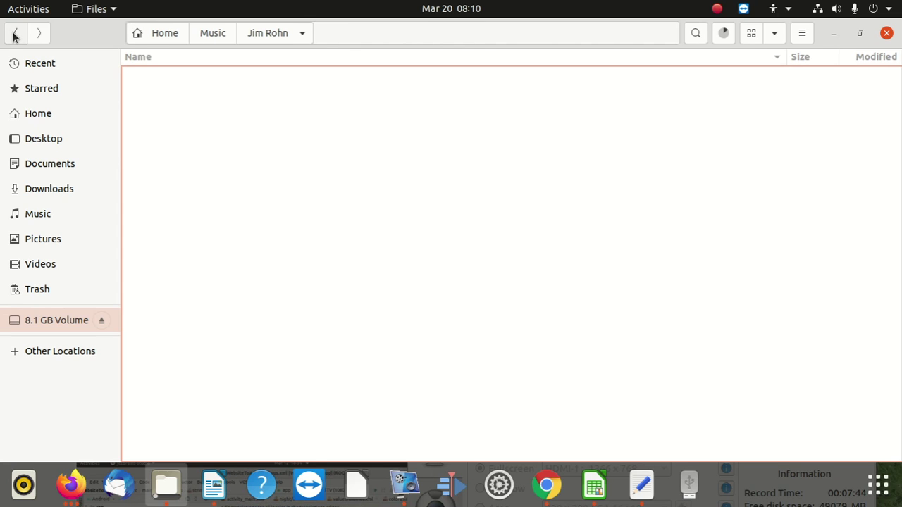
drag(15, 36, 14, 37)
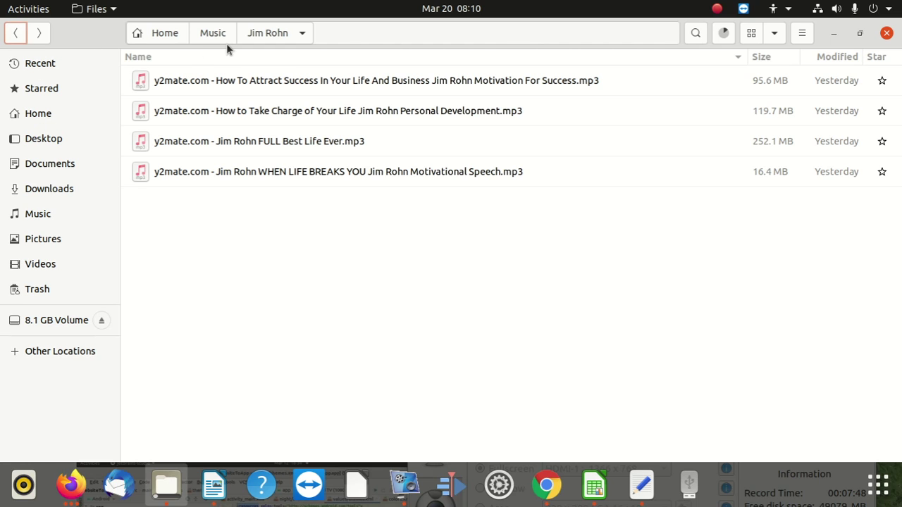
Step: Browse Downloads, older and Documents, then go to Music with its Jim Rohn and Motivation folders
click(59, 188)
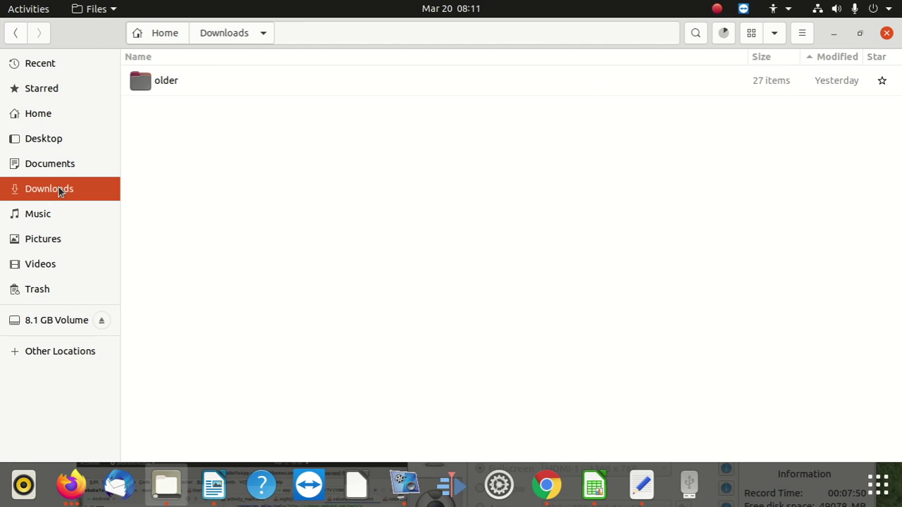
double_click(162, 81)
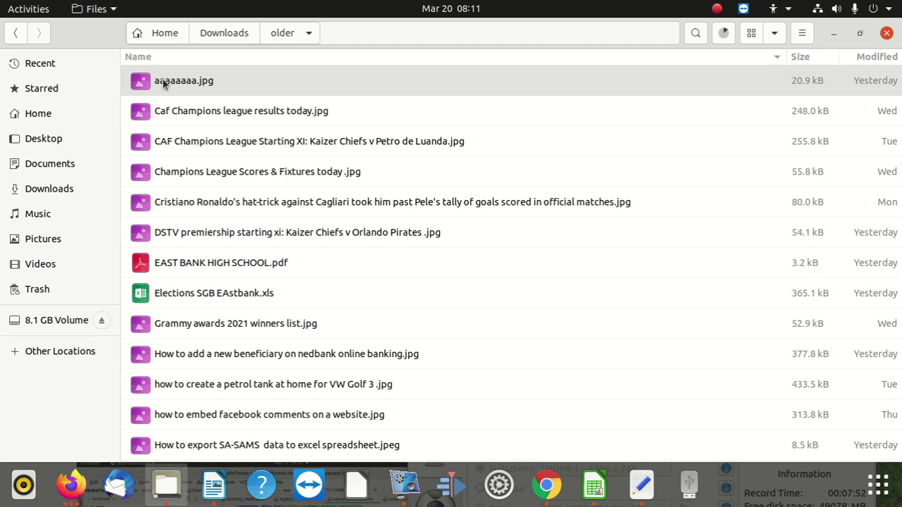
click(33, 166)
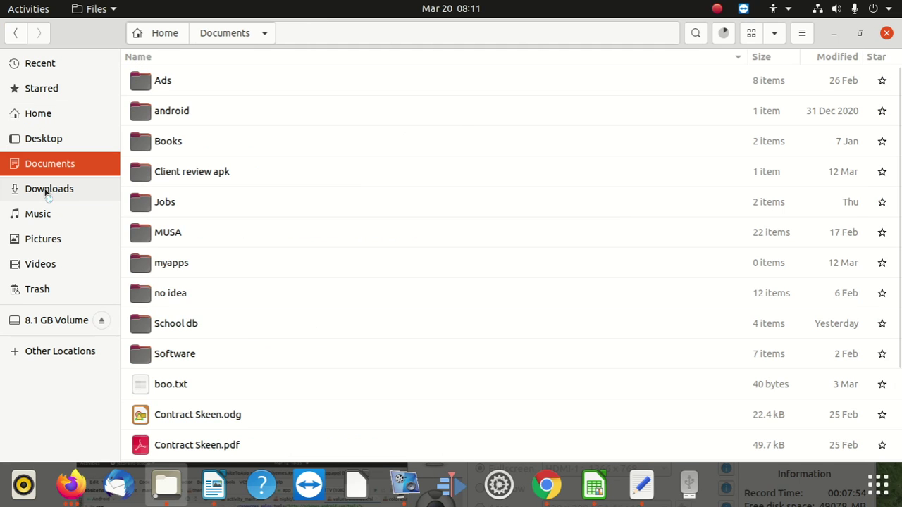
key(Down)
click(48, 207)
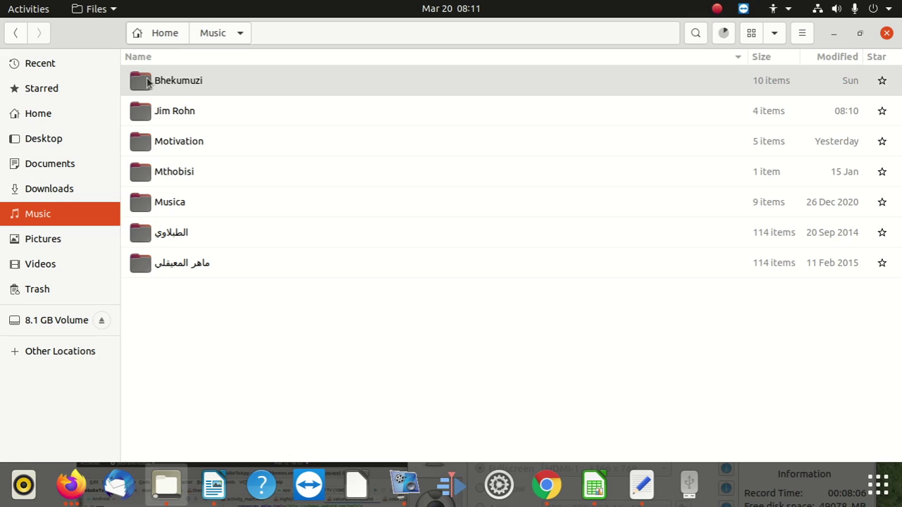
Step: Open Motivation and select its five mp3s, starting from Do This To Become Billionaire
double_click(145, 137)
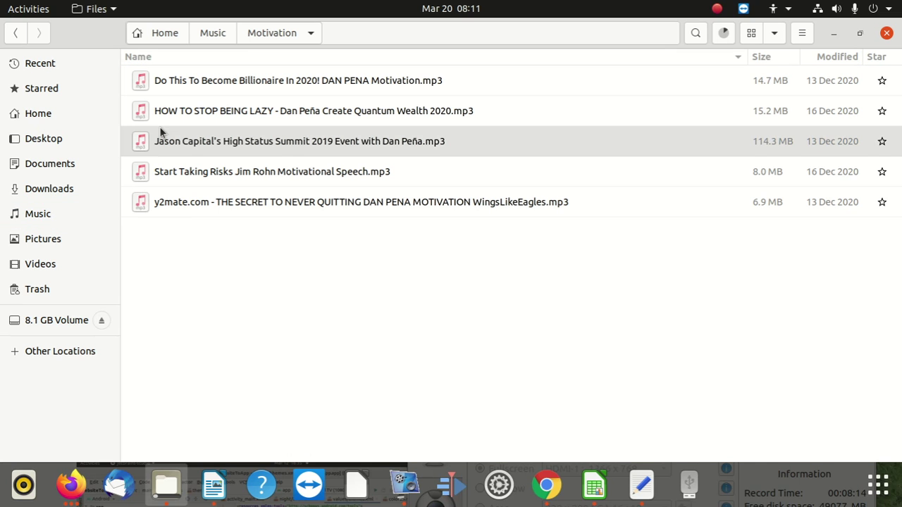
click(181, 81)
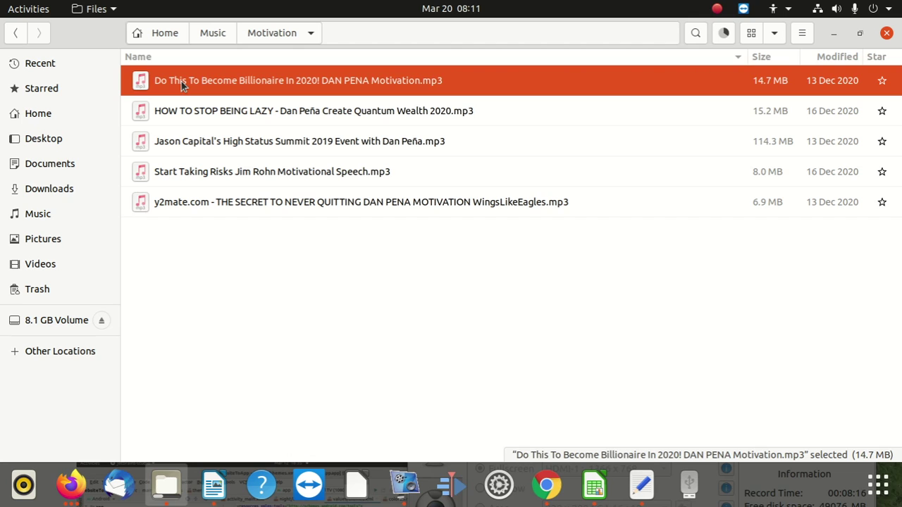
key(shift+Down)
key(shift+Down)
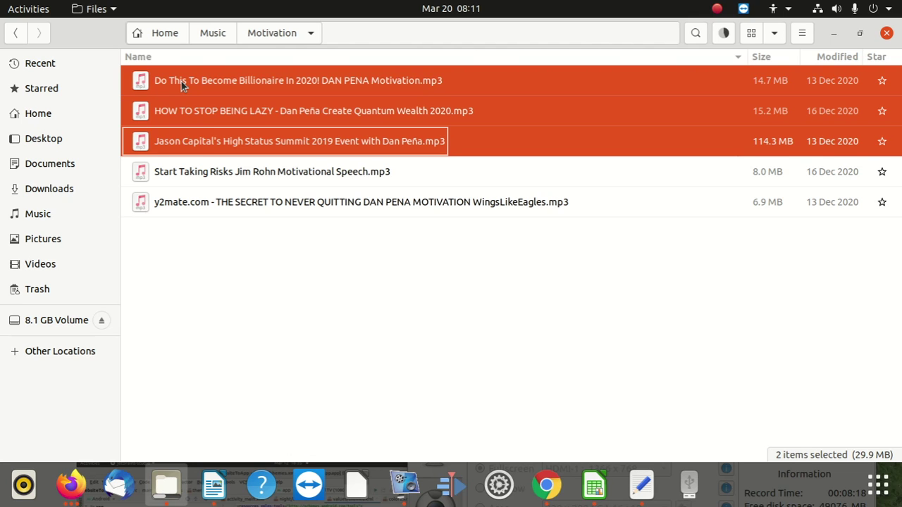
key(shift+Down)
key(shift+Down)
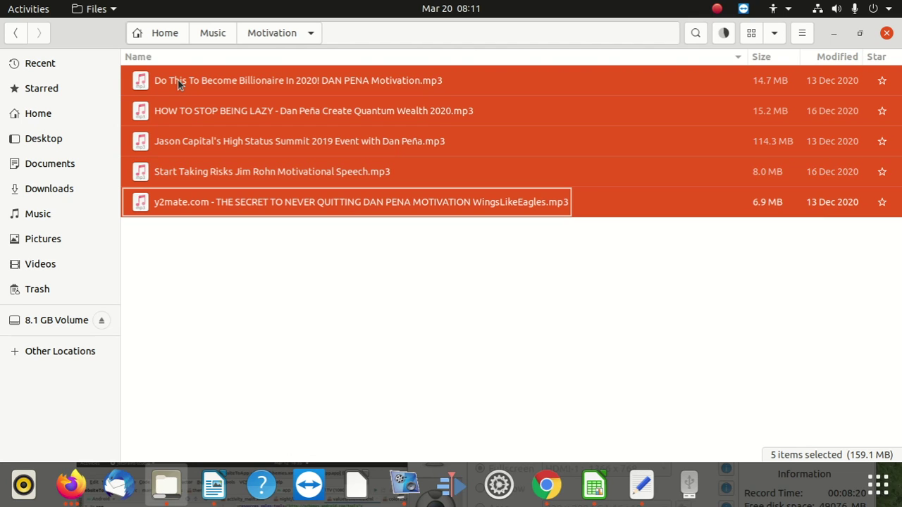
Step: Cut the five selected mp3s, then bring up their context menu again
right_click(195, 82)
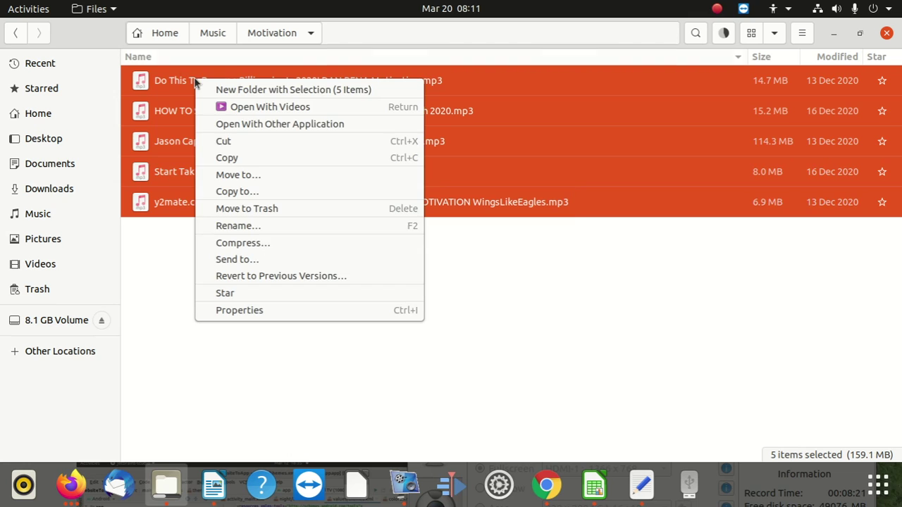
click(252, 143)
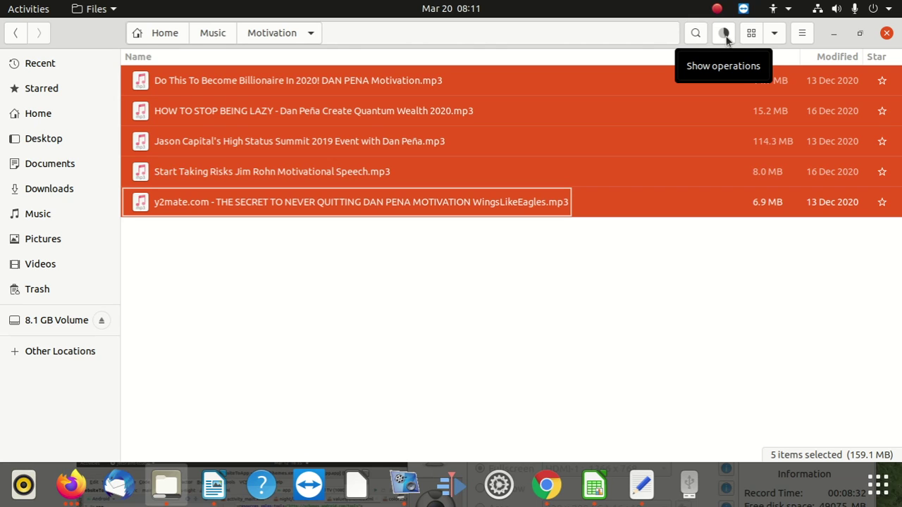
right_click(314, 138)
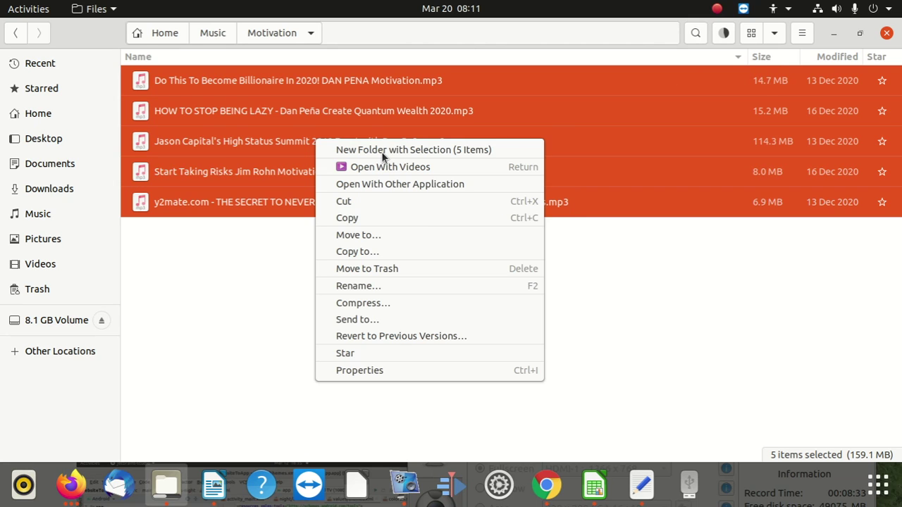
Step: Copy the five Motivation mp3s and switch to the 8.1 GB Volume
click(420, 221)
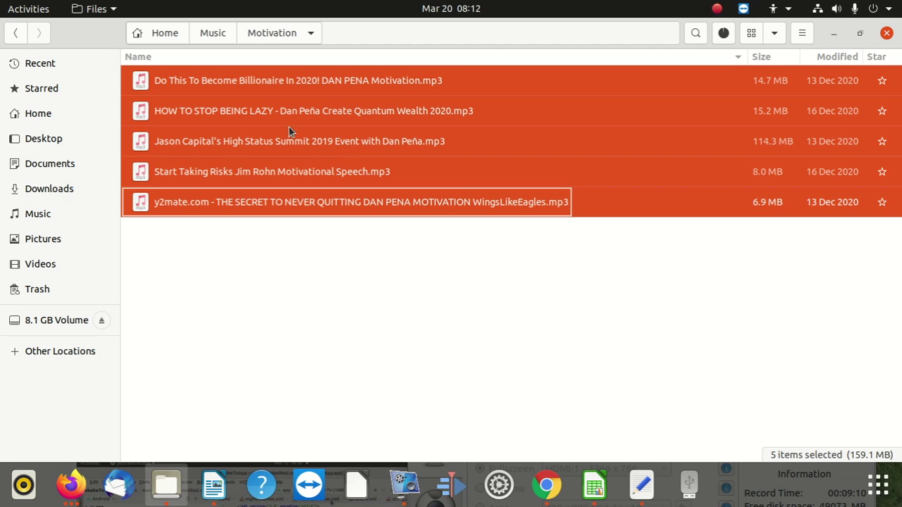
click(47, 327)
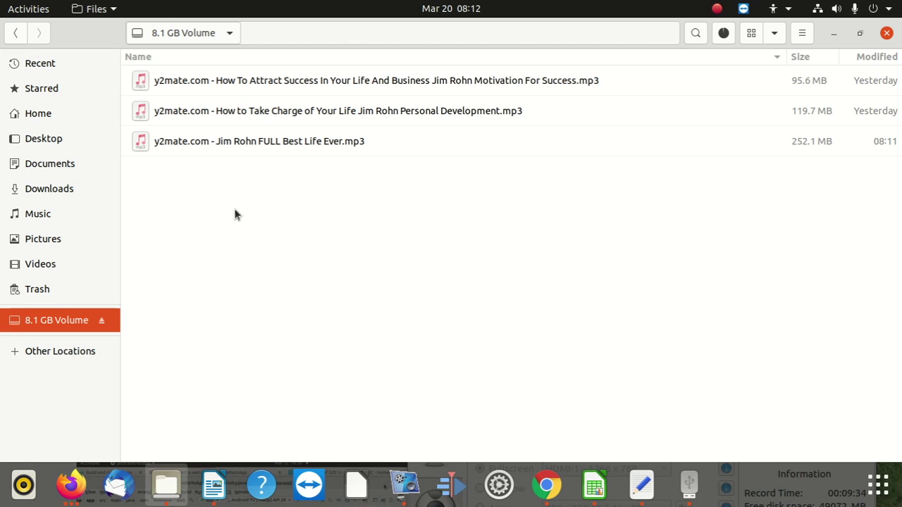
Step: Paste the Motivation mp3s into the 8.1 GB Volume, then unmaximize the Files window
right_click(234, 267)
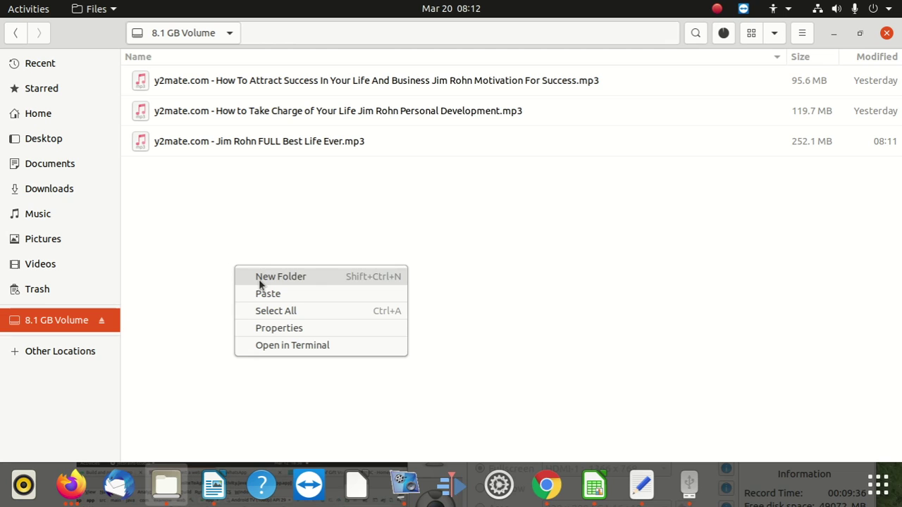
click(274, 296)
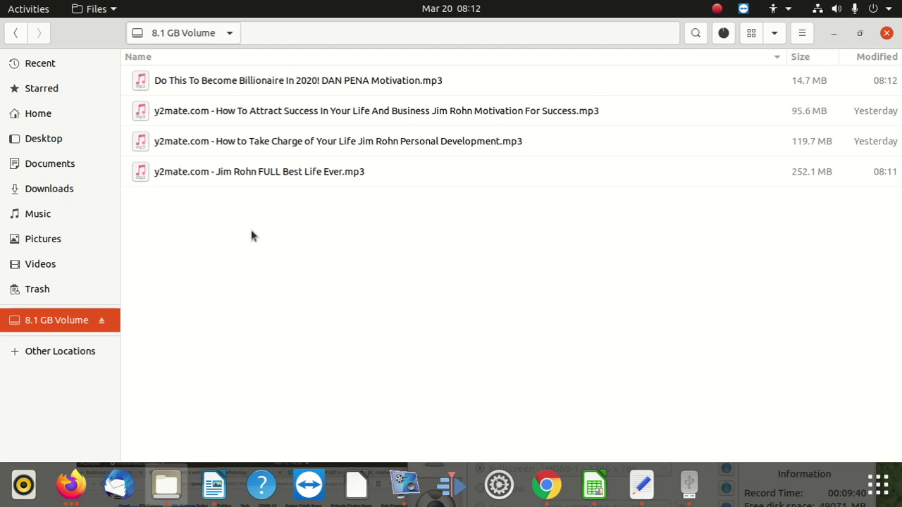
drag(85, 34, 107, 60)
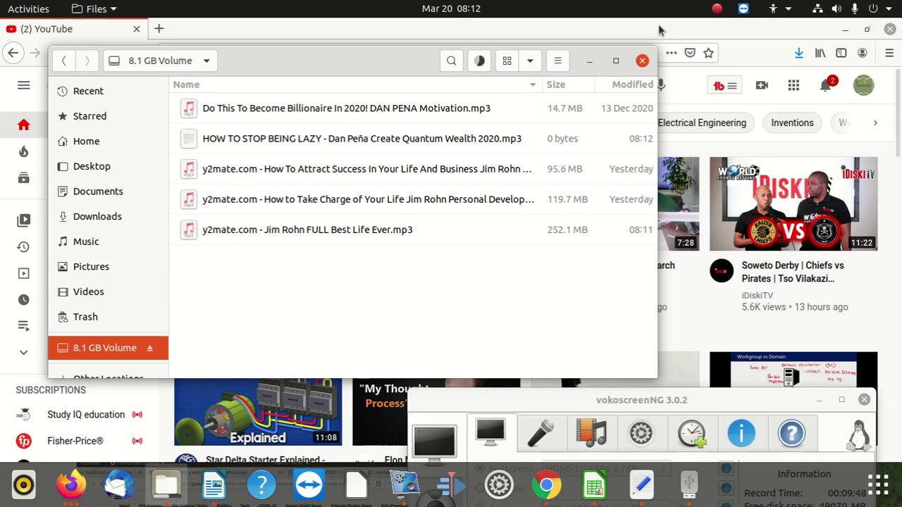
Step: Unmaximize Firefox and raise the vokoscreenNG recorder window above it
click(601, 41)
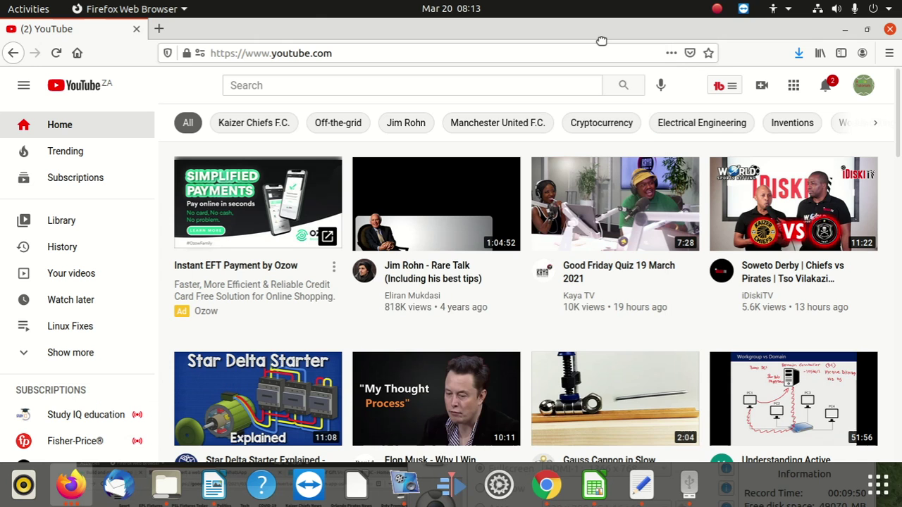
drag(601, 41, 508, 50)
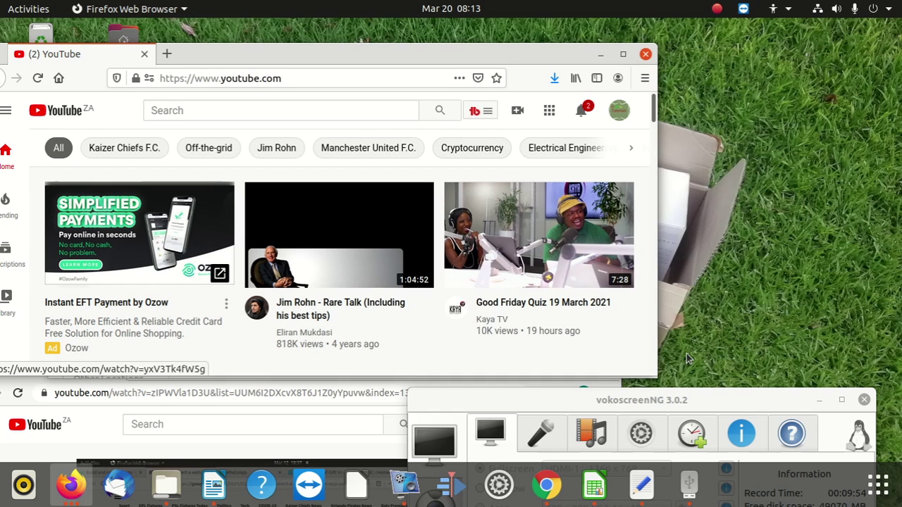
drag(736, 400, 749, 259)
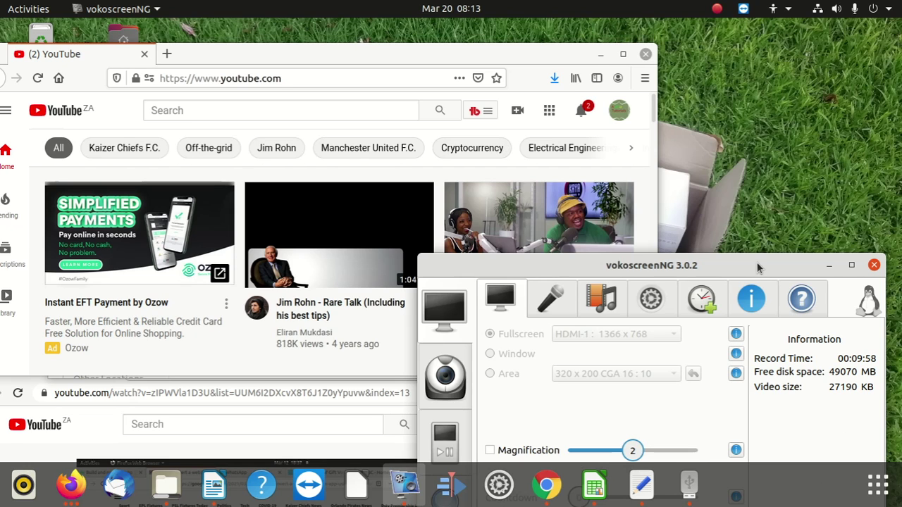